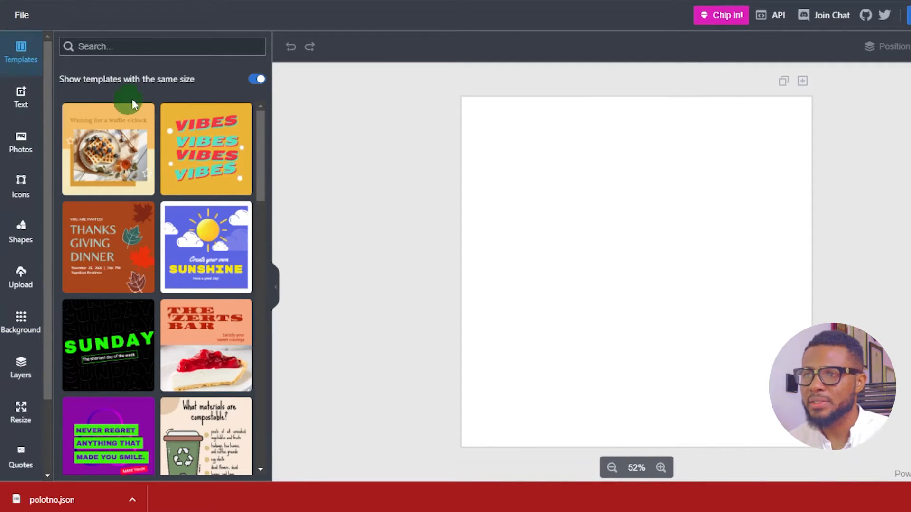
# Browse the template gallery with the same-size filter on and off, then restore the filter
pyautogui.moveTo(263, 136); pyautogui.dragTo(260, 422)
pyautogui.moveTo(257, 229); pyautogui.dragTo(255, 227)
pyautogui.click(253, 79)
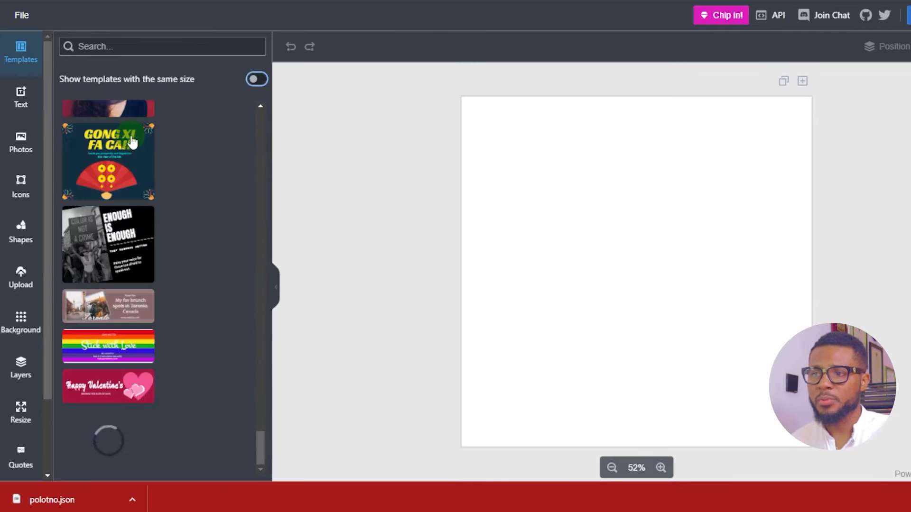
pyautogui.scroll(-10, 133, 141)
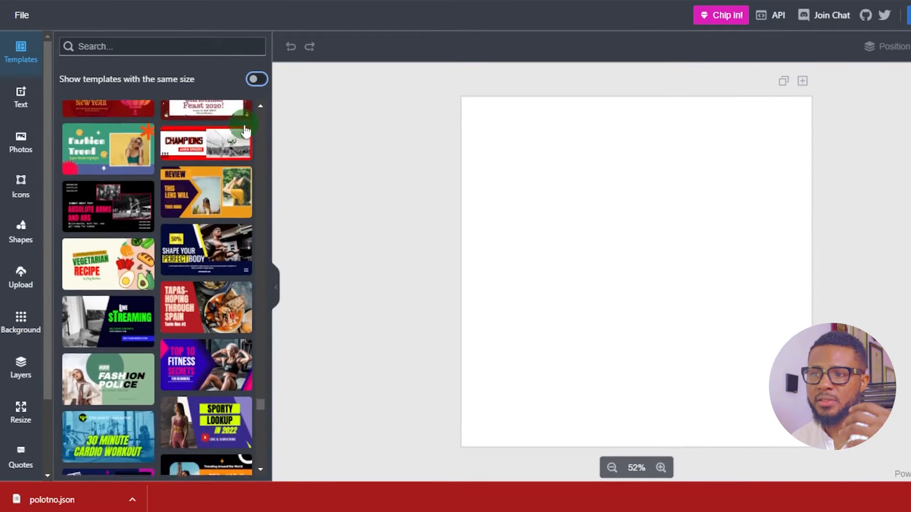
pyautogui.scroll(-4, 248, 134)
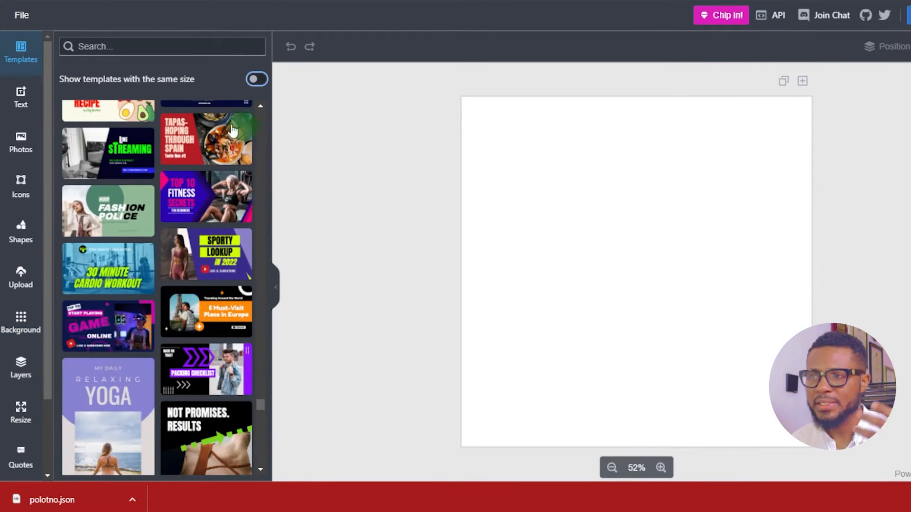
pyautogui.click(264, 81)
# Browse the ready-made text styles in the text library
pyautogui.click(17, 97)
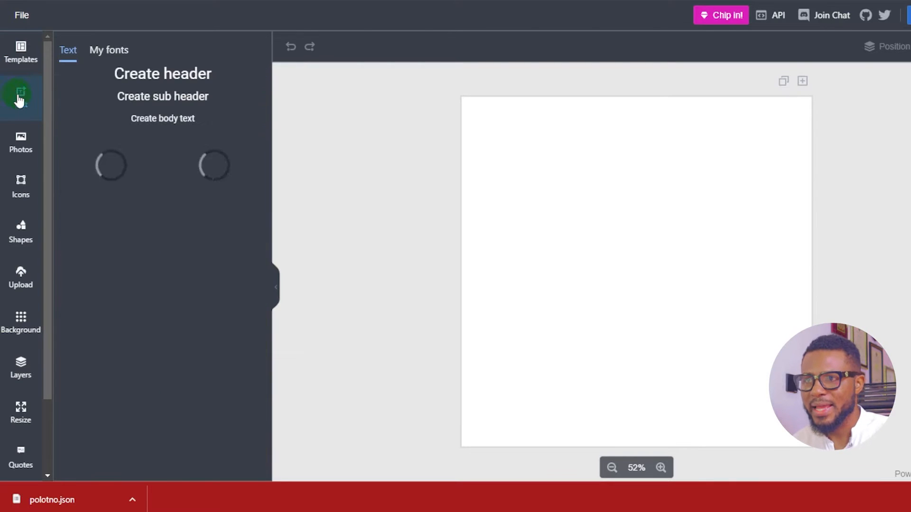
pyautogui.scroll(-5, 199, 173)
pyautogui.scroll(-12, 194, 172)
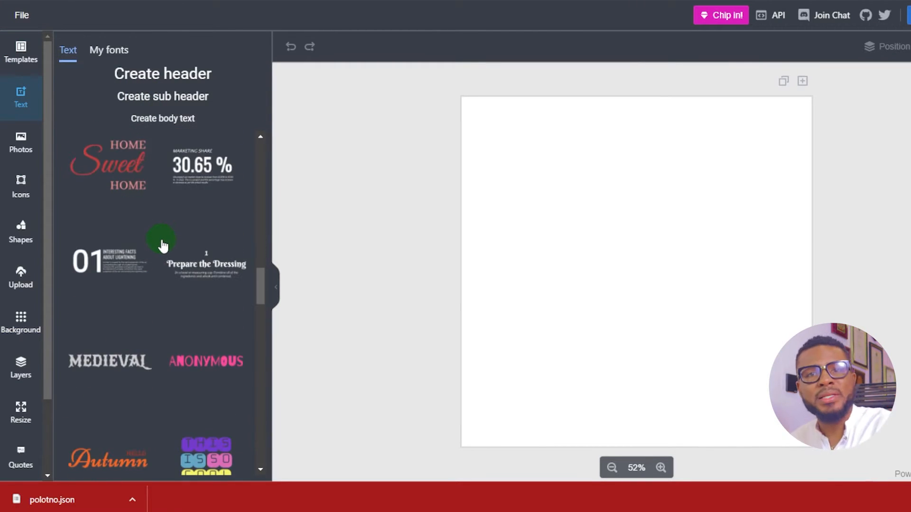
pyautogui.scroll(-10, 163, 256)
pyautogui.scroll(3, 190, 242)
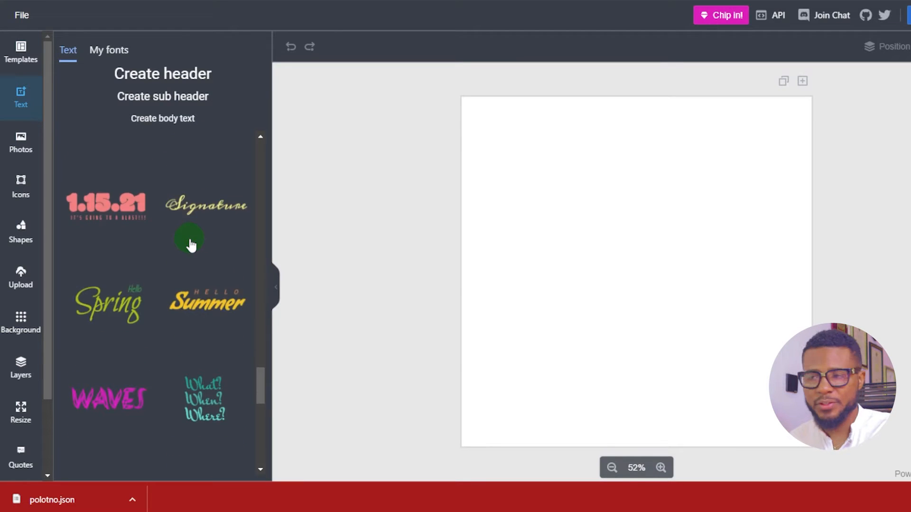
pyautogui.scroll(-12, 191, 245)
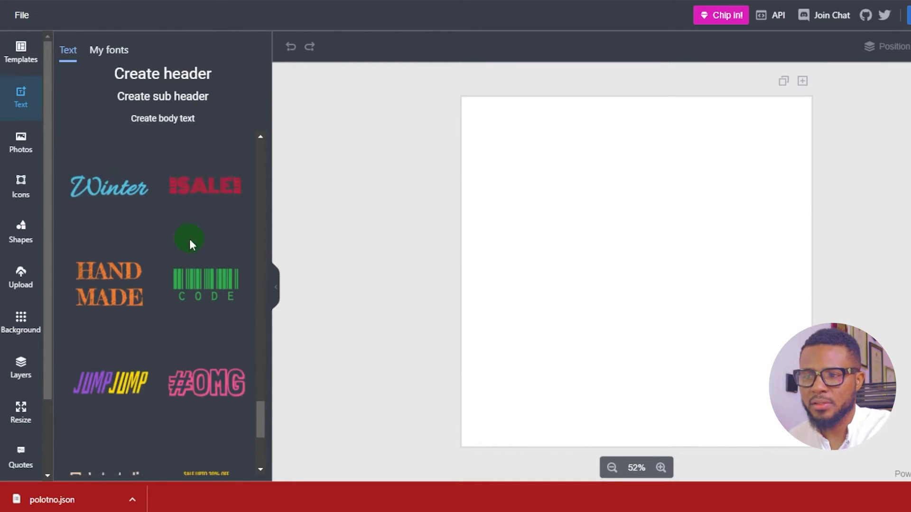
pyautogui.scroll(15, 180, 242)
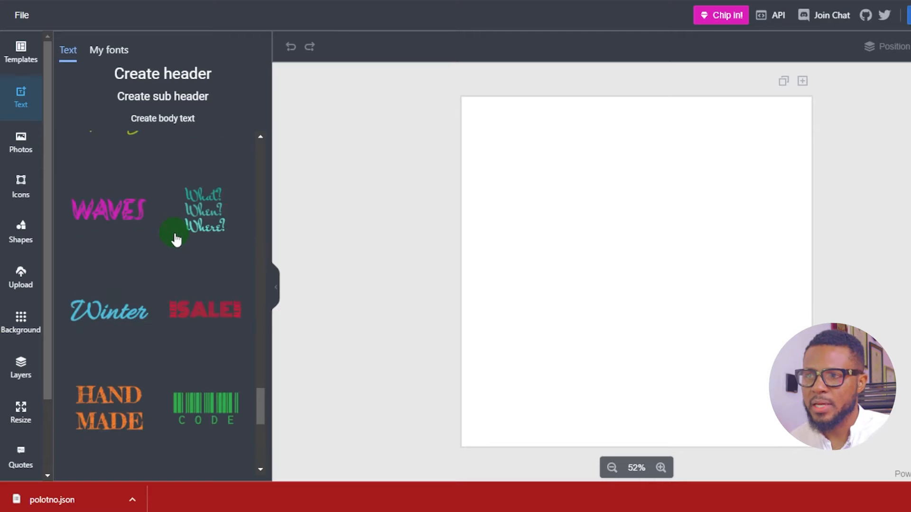
# Browse the stock photos from Unsplash
pyautogui.click(22, 155)
pyautogui.scroll(-20, 163, 128)
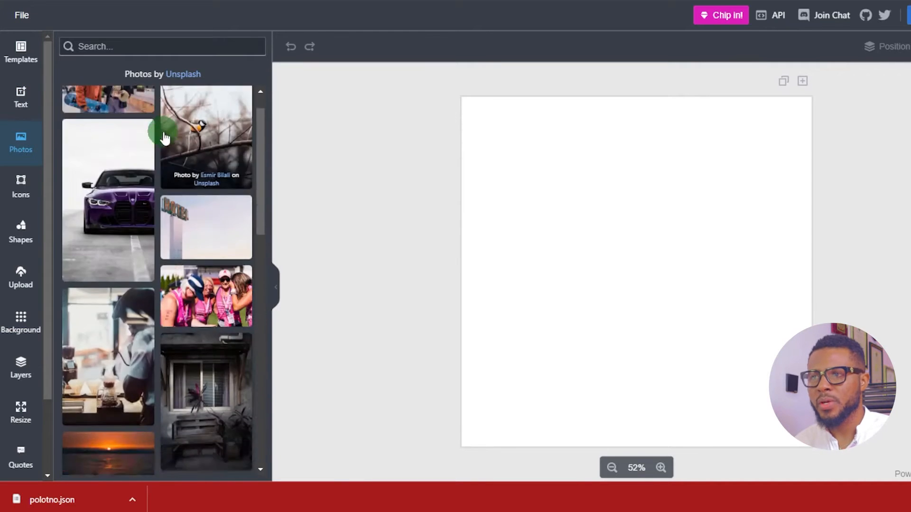
pyautogui.scroll(-15, 184, 213)
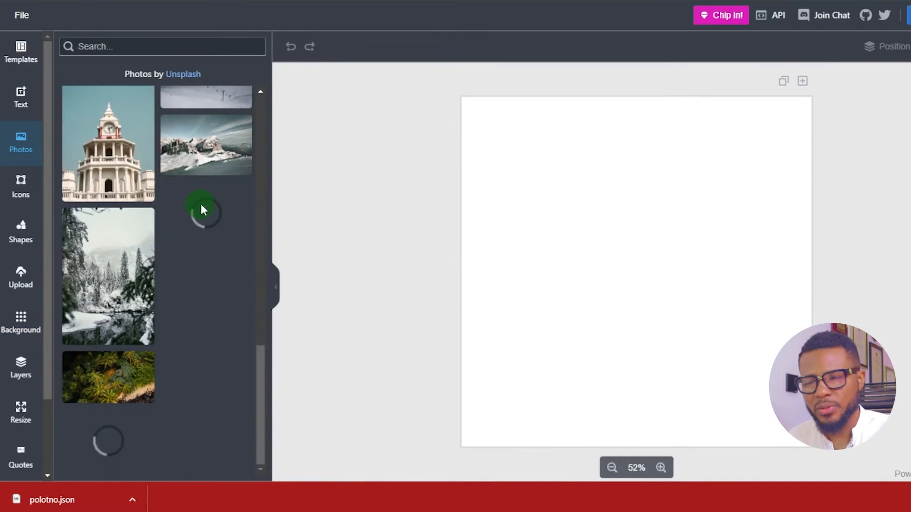
pyautogui.scroll(-5, 138, 261)
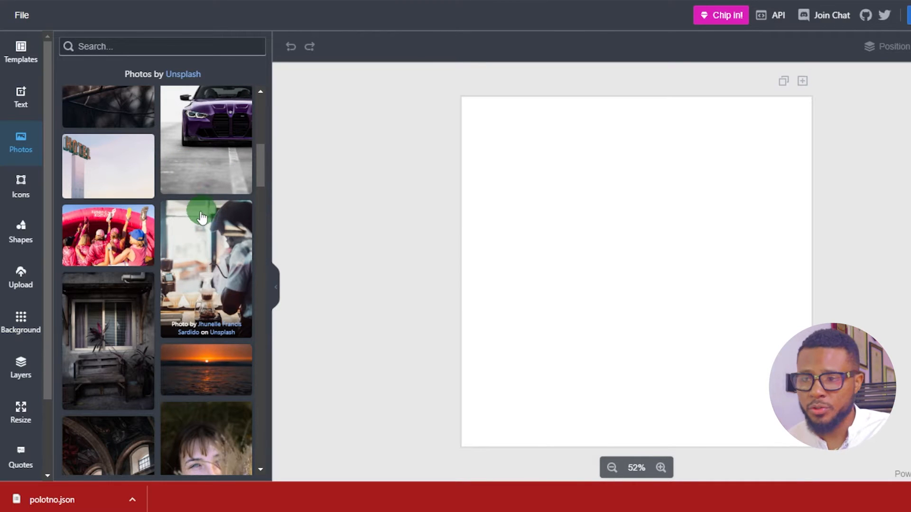
# Browse the default IconFinder icons in the icon library
pyautogui.click(21, 185)
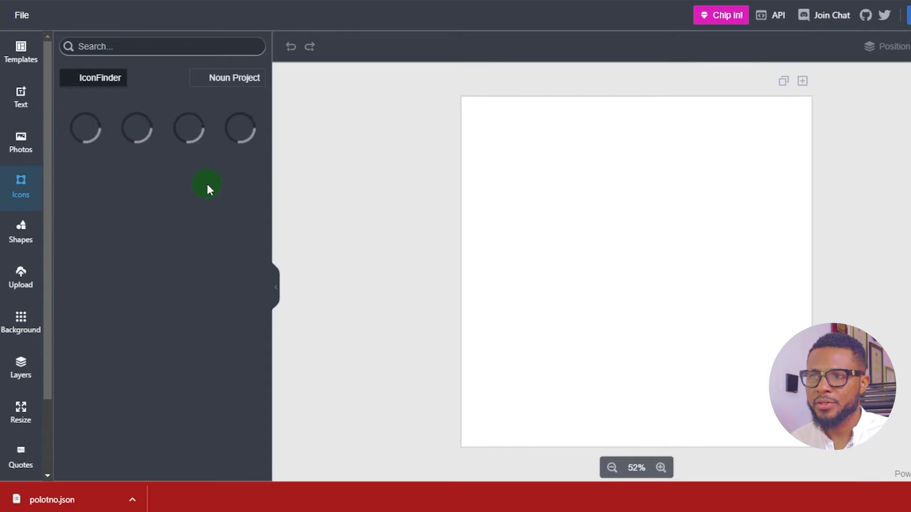
pyautogui.scroll(-15, 228, 166)
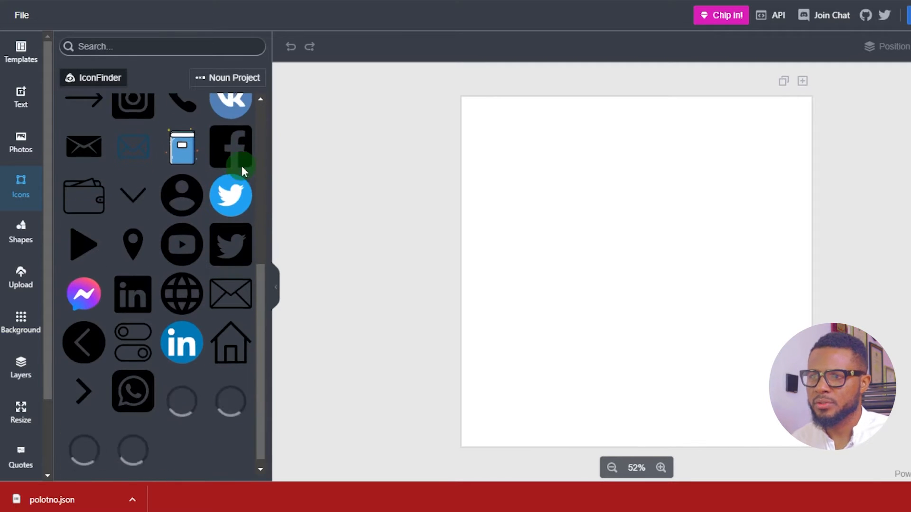
pyautogui.scroll(-4, 211, 237)
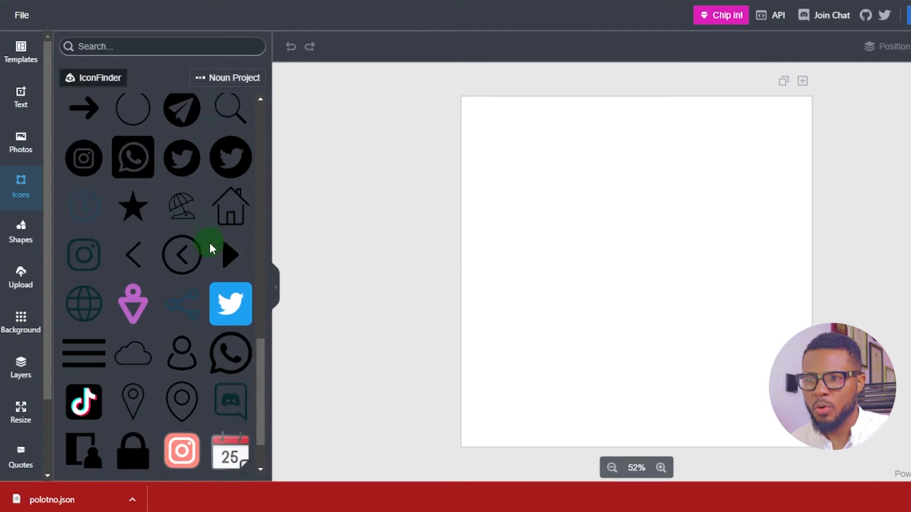
pyautogui.scroll(-2, 219, 294)
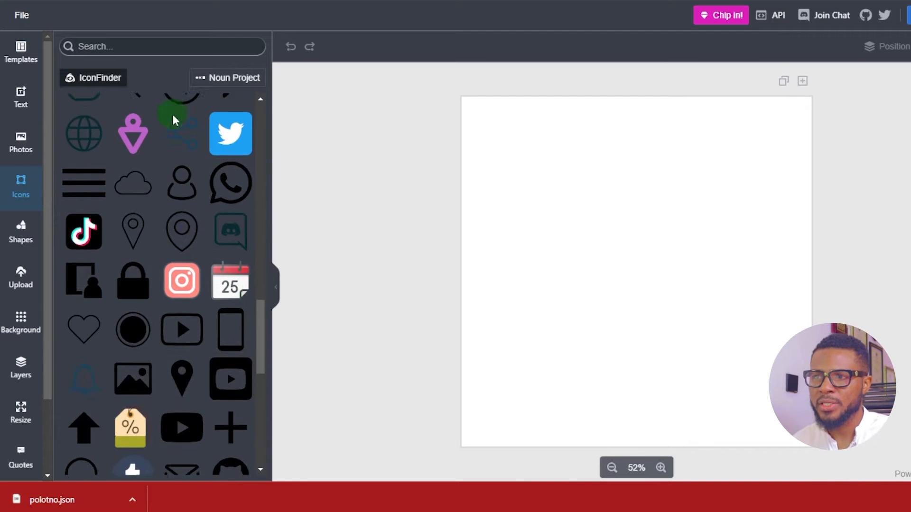
pyautogui.scroll(1, 170, 114)
# Search the icon library for "instagram" and look through the IconFinder and Noun Project results
pyautogui.click(151, 43)
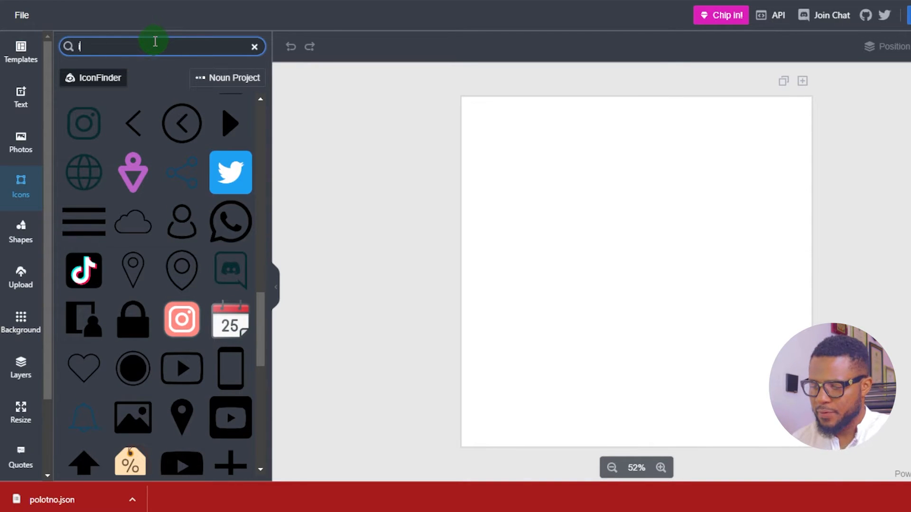
pyautogui.write('instagr')
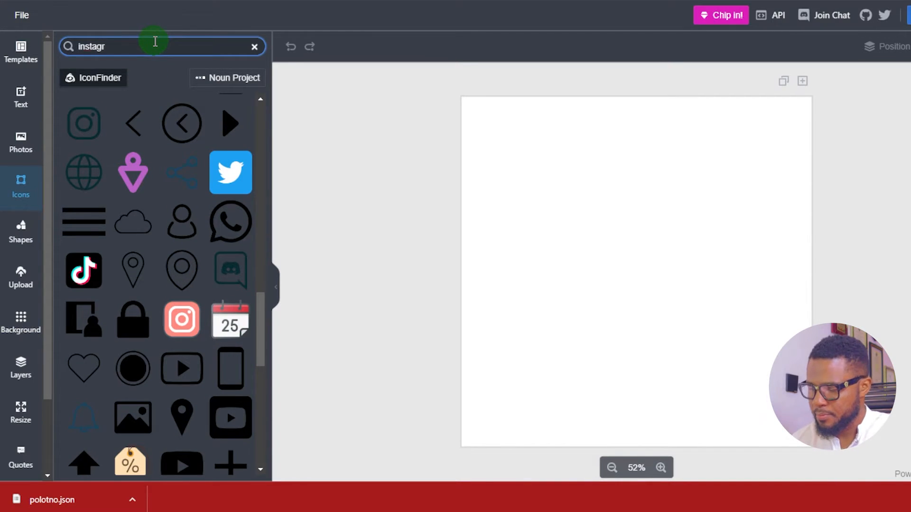
pyautogui.write('am')
pyautogui.scroll(-6, 221, 194)
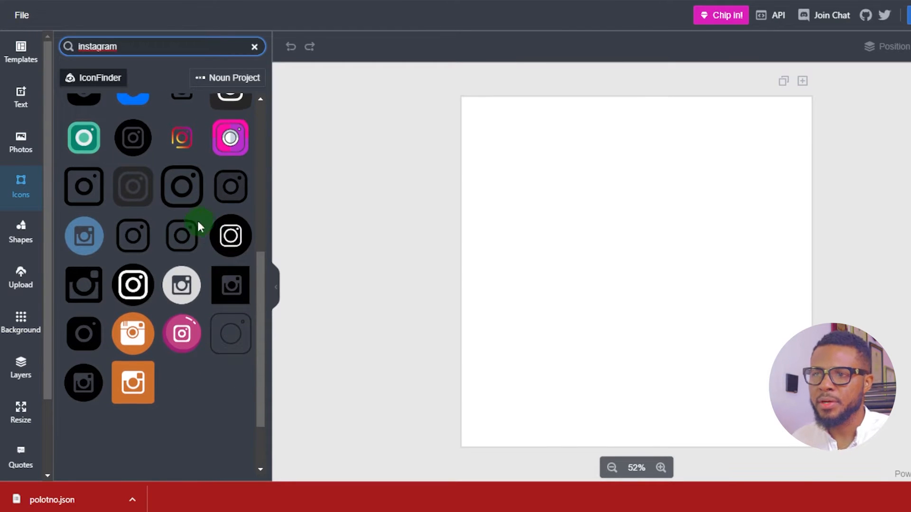
pyautogui.scroll(1, 166, 189)
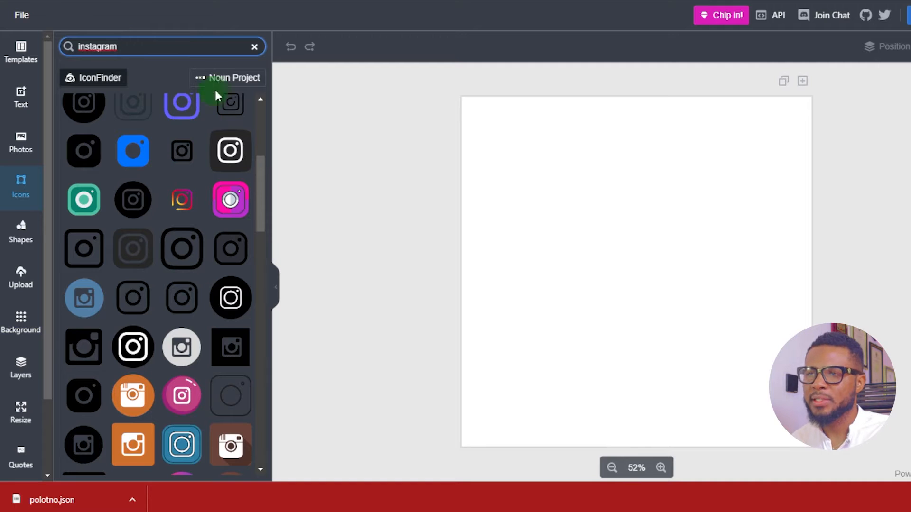
pyautogui.click(203, 75)
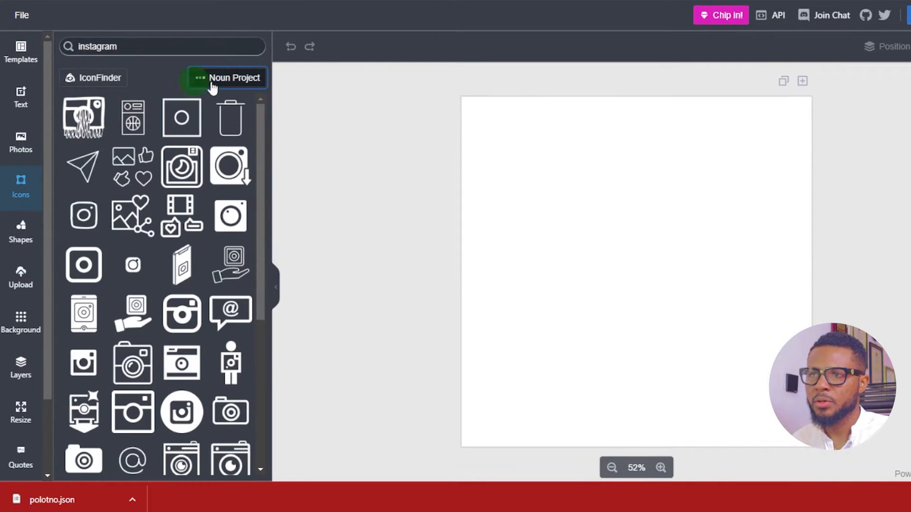
pyautogui.moveTo(262, 157); pyautogui.dragTo(280, 71)
# Clear the icon search and browse the default icons of Noun Project and IconFinder
pyautogui.moveTo(148, 50); pyautogui.dragTo(18, 54)
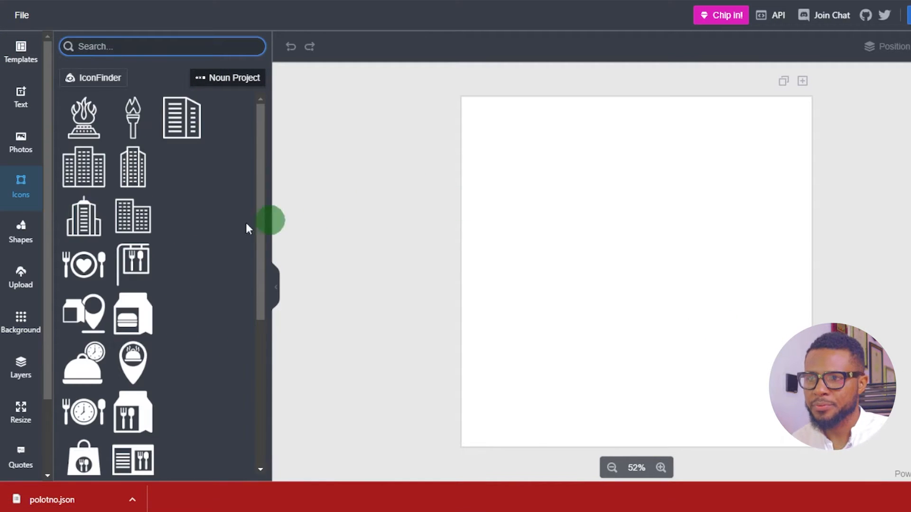
pyautogui.scroll(-5, 178, 175)
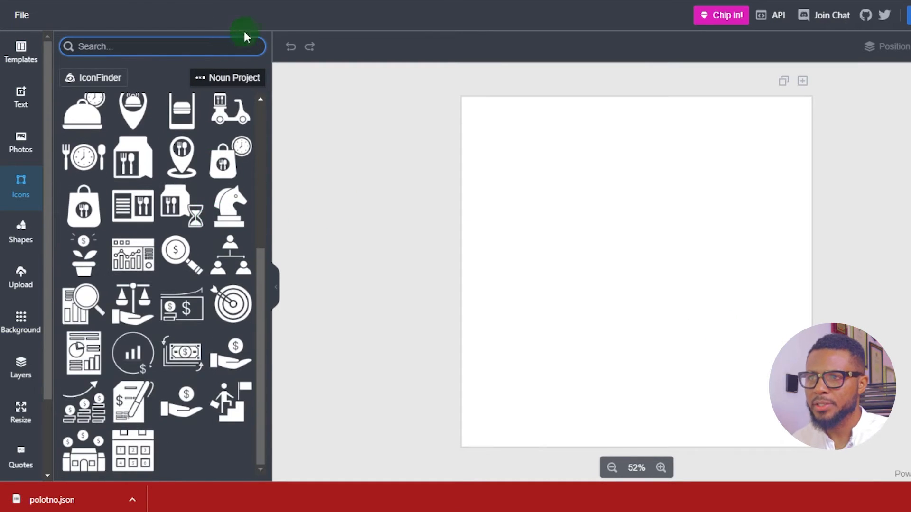
pyautogui.click(240, 77)
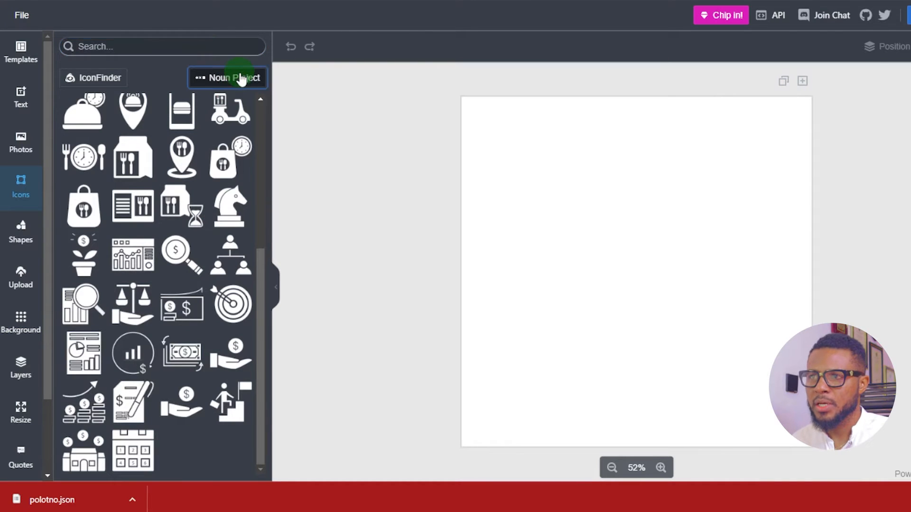
pyautogui.click(87, 80)
pyautogui.scroll(-5, 116, 163)
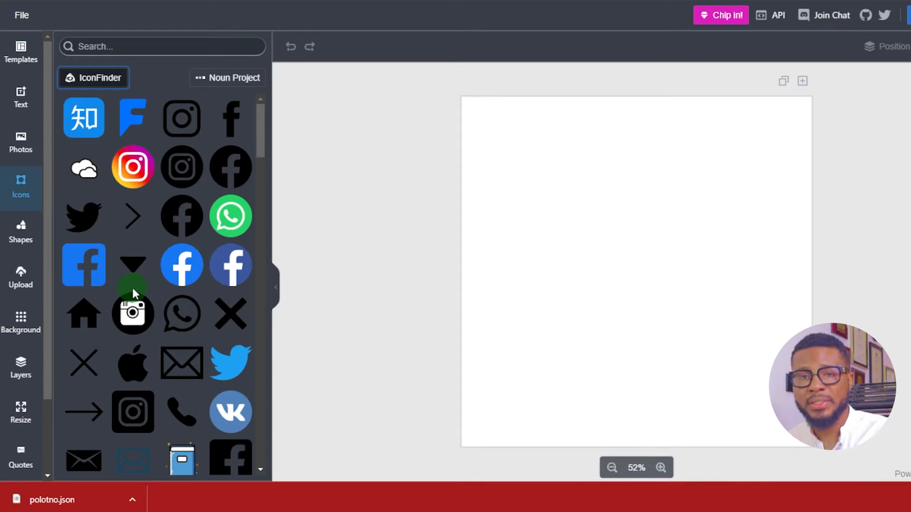
# Browse the available lines and shapes in the shape library
pyautogui.click(18, 228)
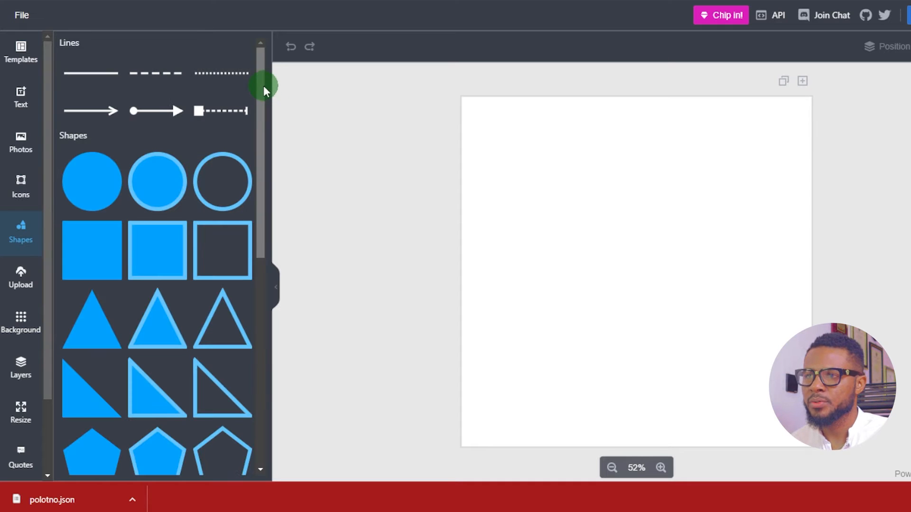
pyautogui.moveTo(264, 90); pyautogui.dragTo(237, 355)
pyautogui.scroll(8, 183, 285)
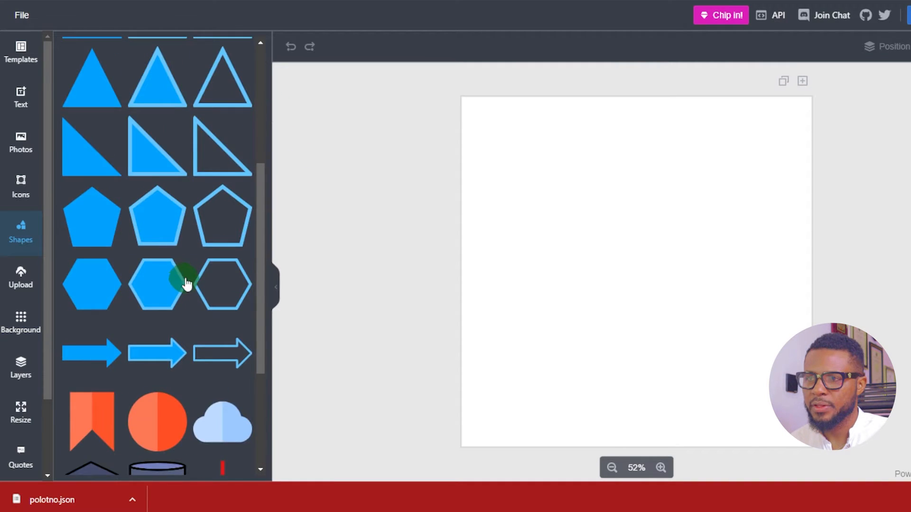
pyautogui.scroll(-7, 152, 178)
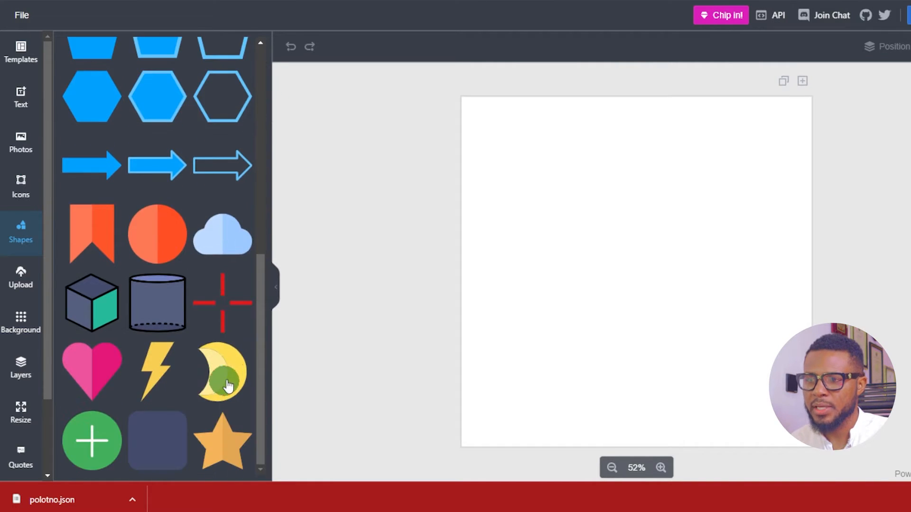
pyautogui.scroll(10, 179, 427)
# Look at the image upload area and browse the available background photos
pyautogui.click(9, 282)
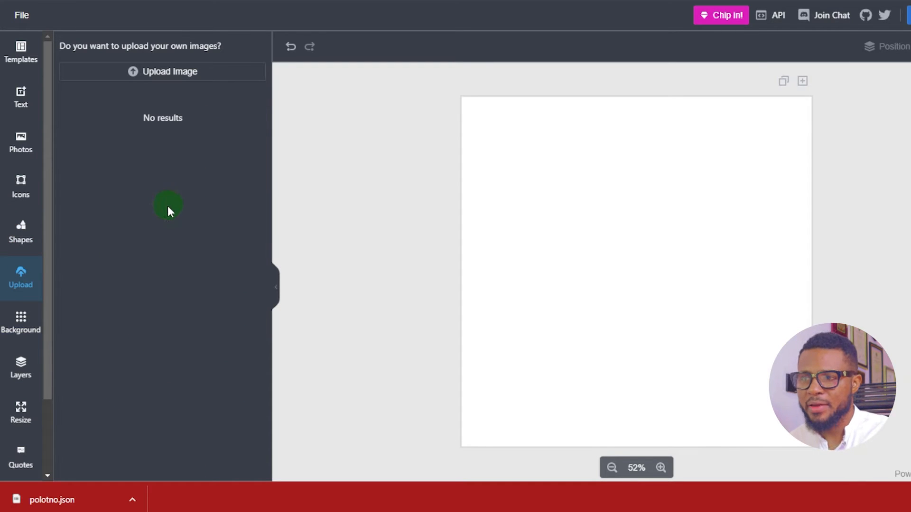
pyautogui.click(18, 327)
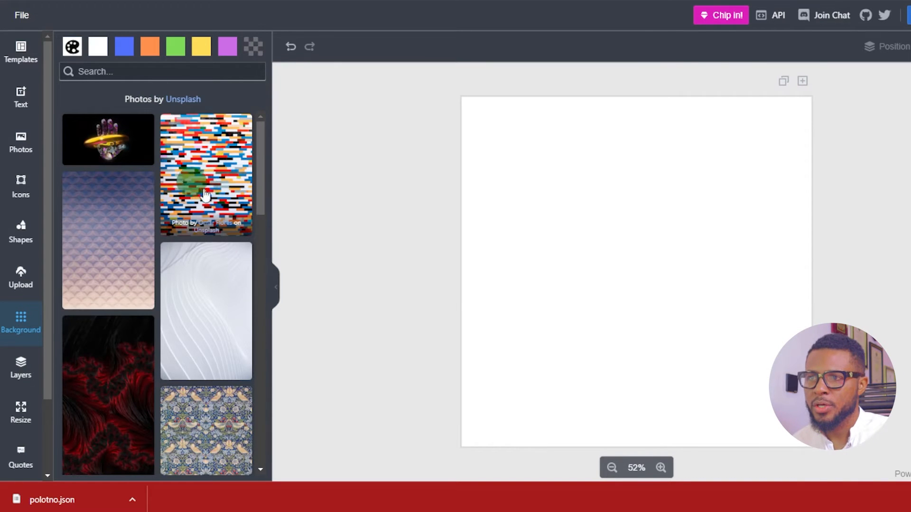
pyautogui.scroll(-10, 135, 193)
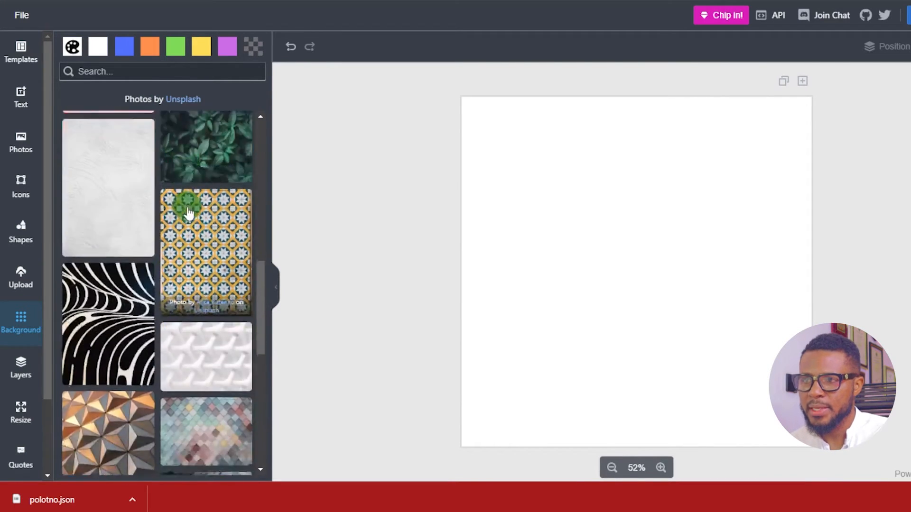
# Try the preset purple, yellow, green and white colours as the page background
pyautogui.click(227, 50)
pyautogui.click(210, 50)
pyautogui.click(176, 54)
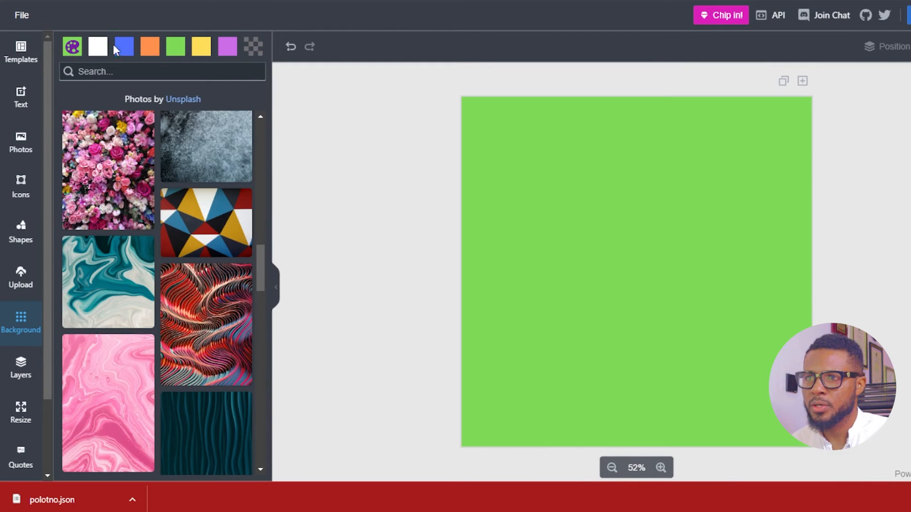
pyautogui.click(94, 51)
# Try custom page background colours, including dark brown 5A3737 and black 000000
pyautogui.click(72, 46)
pyautogui.moveTo(95, 141); pyautogui.dragTo(161, 50)
pyautogui.moveTo(111, 117); pyautogui.dragTo(58, 129)
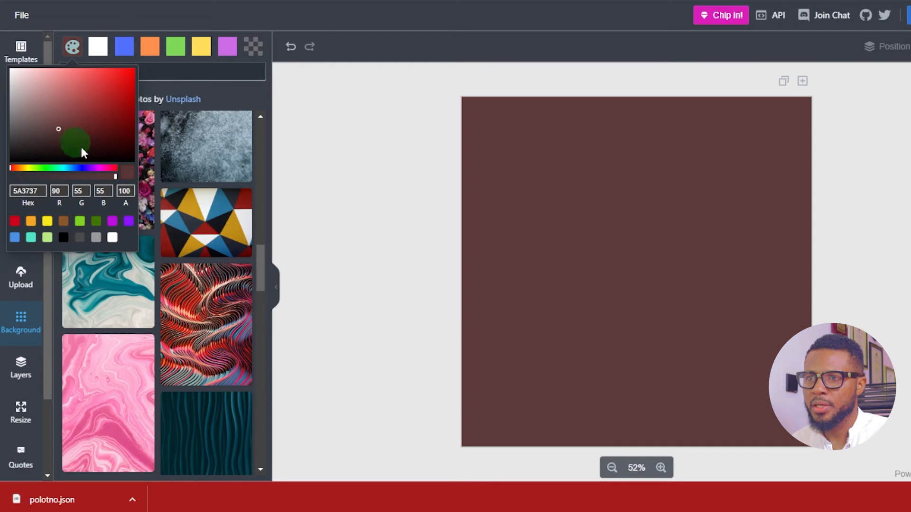
pyautogui.click(63, 237)
pyautogui.click(266, 215)
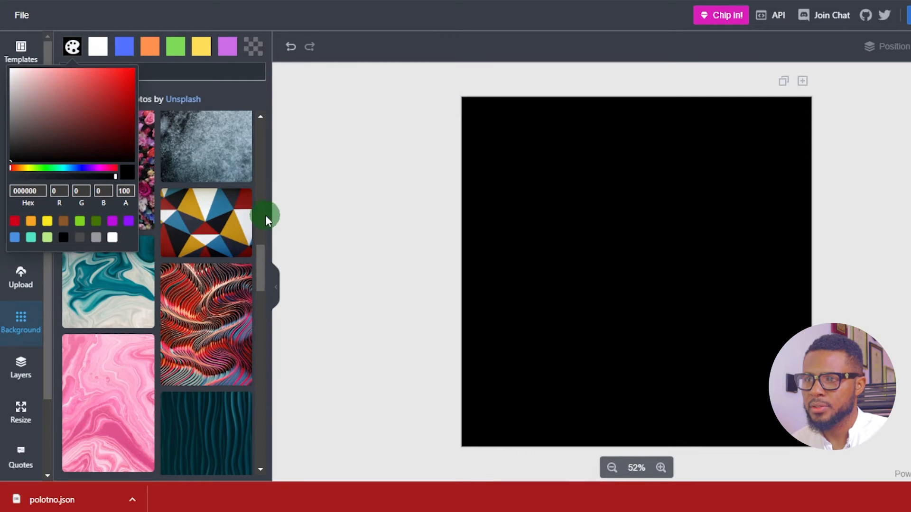
# Set the photo of multicoloured geometric triangles as the page background
pyautogui.click(188, 254)
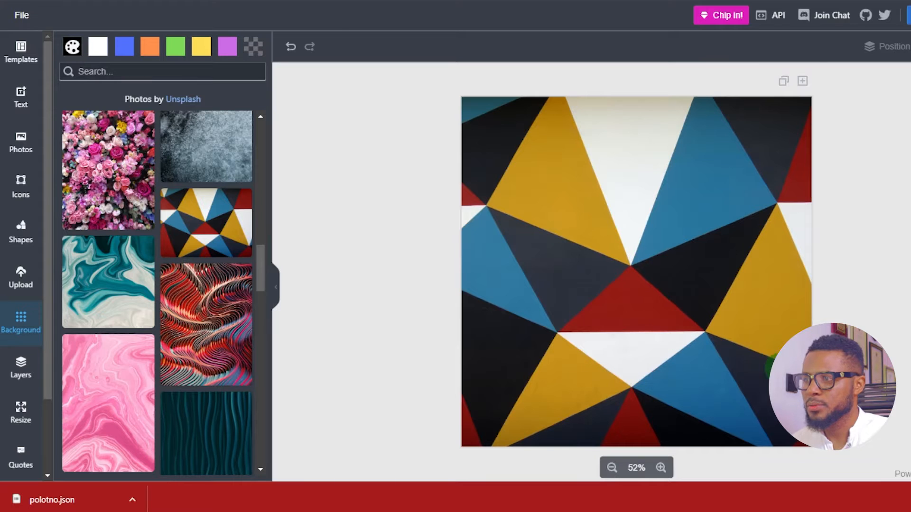
pyautogui.scroll(-5, 156, 237)
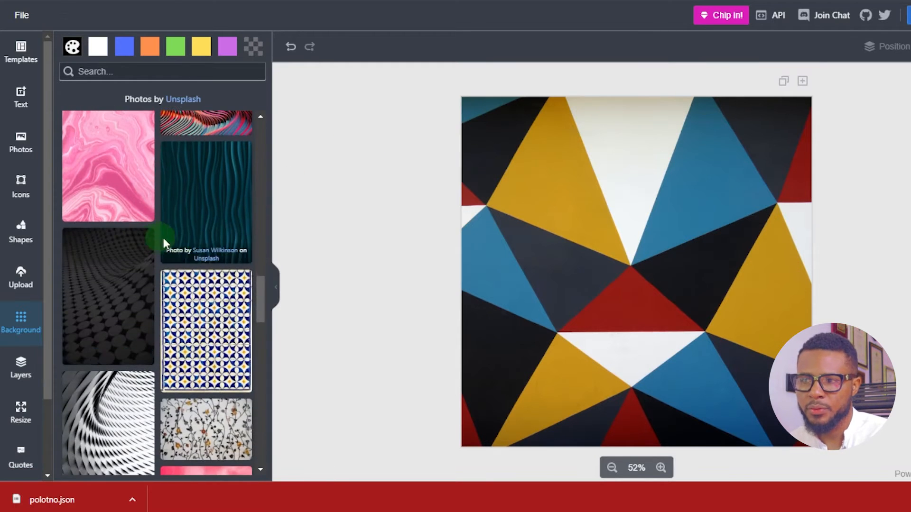
# Look at the page's layers, then try the Full HD, Youtube Channel, Youtube Thumbnail and Facebook Ad page size presets
pyautogui.click(26, 382)
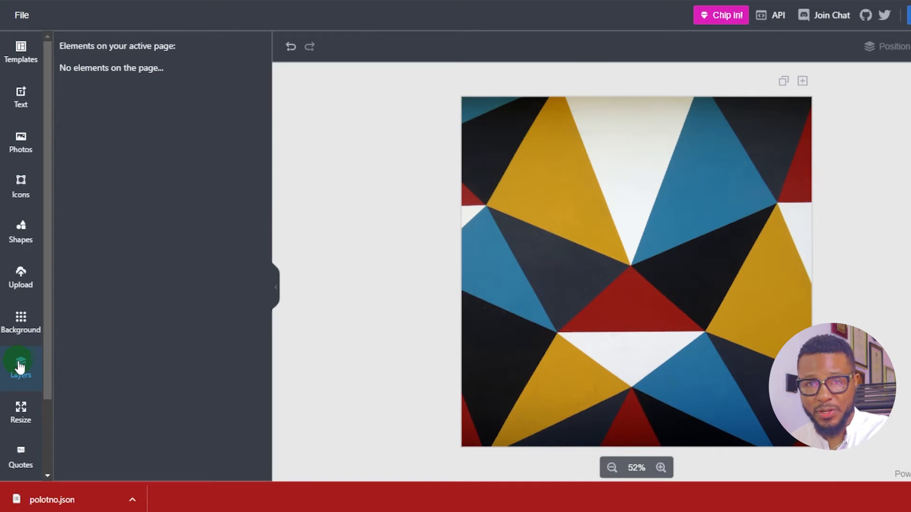
pyautogui.click(19, 420)
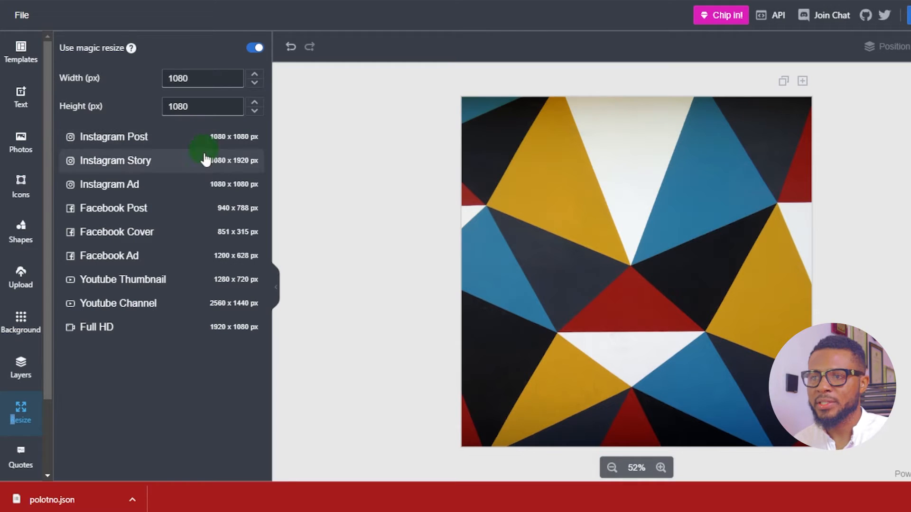
pyautogui.click(116, 331)
pyautogui.click(122, 305)
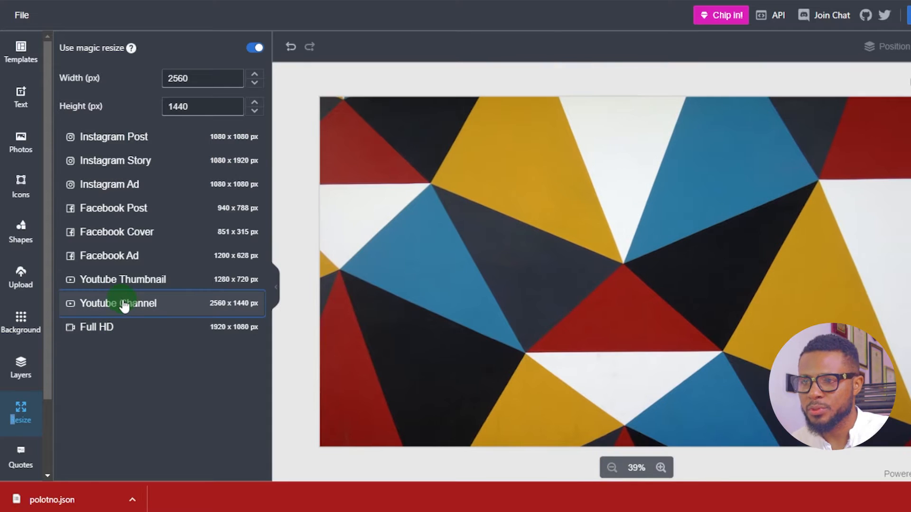
pyautogui.click(132, 284)
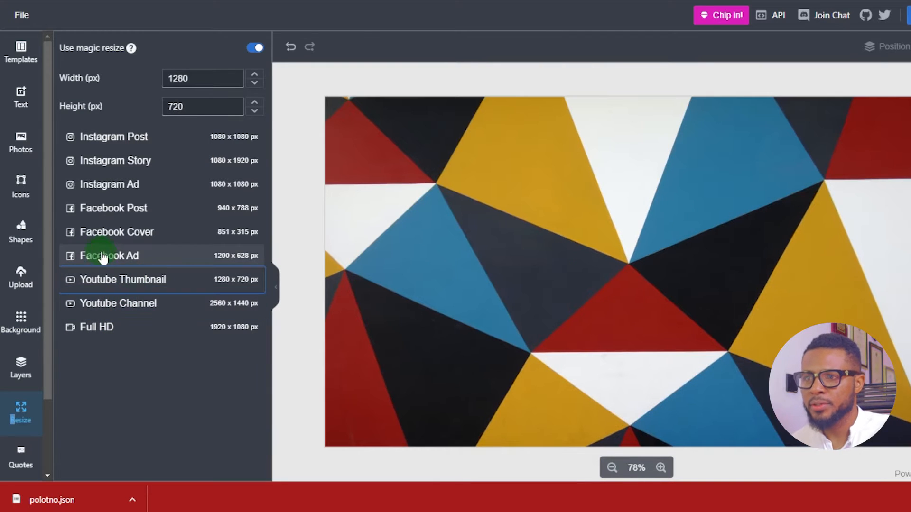
pyautogui.click(121, 261)
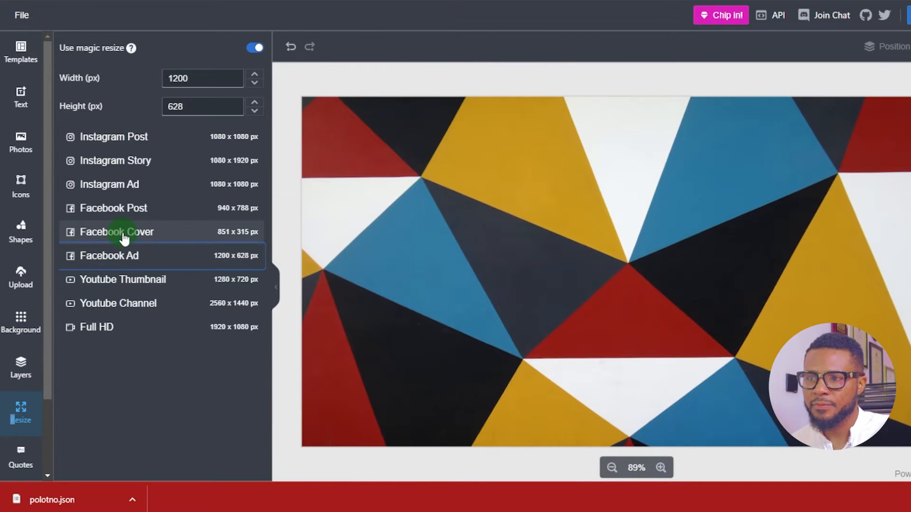
# Try the Facebook Cover, Facebook Post, Instagram Ad and Instagram Story sizes, then set the page to Instagram Post, 1080 x 1080 px
pyautogui.click(123, 238)
pyautogui.click(126, 212)
pyautogui.click(118, 189)
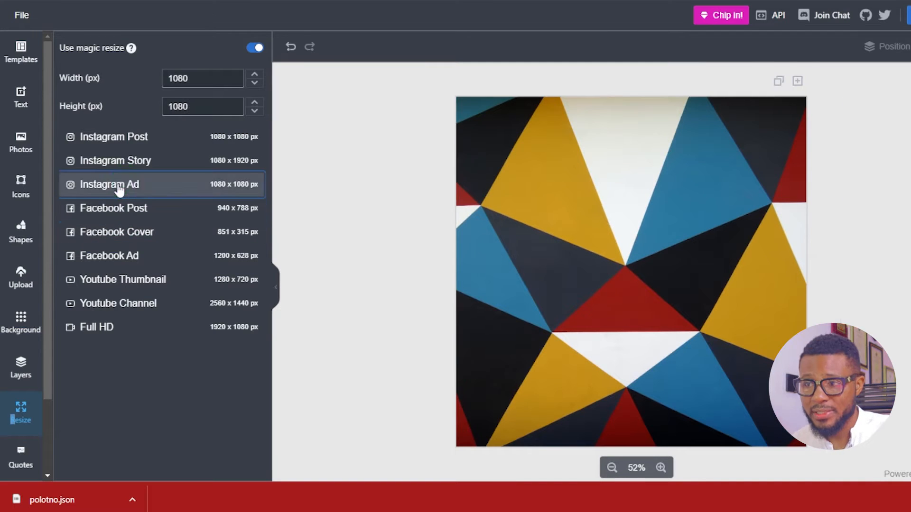
pyautogui.click(129, 165)
pyautogui.click(130, 139)
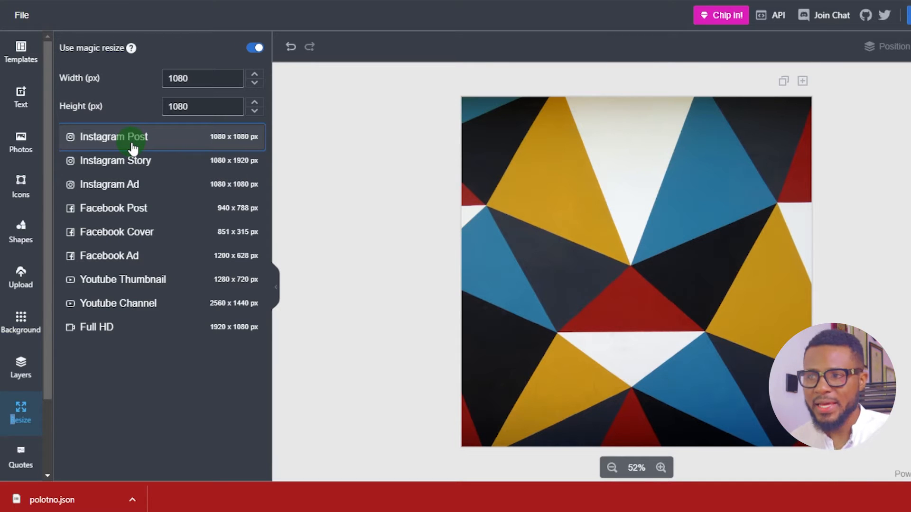
# Try a custom page size with a width of 2000 px and a different height, then restore the Instagram Post preset
pyautogui.click(204, 76)
pyautogui.click(209, 110)
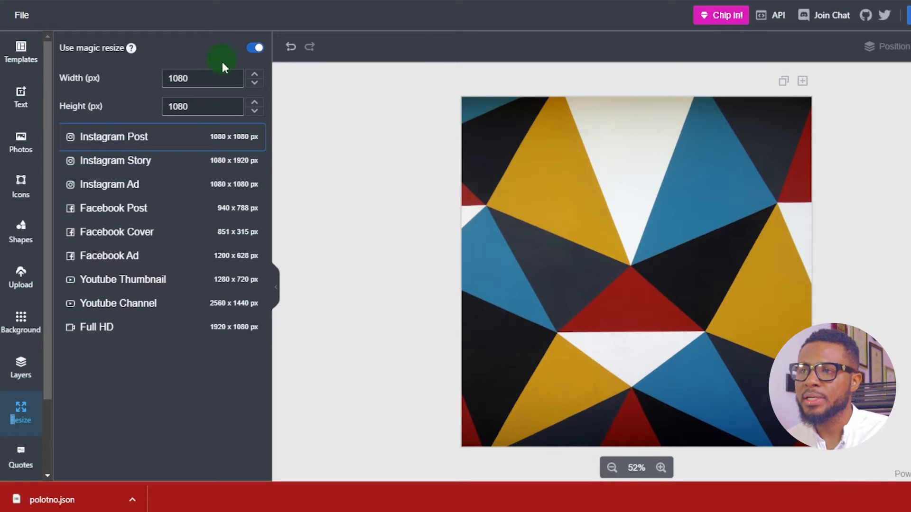
pyautogui.doubleClick(192, 72)
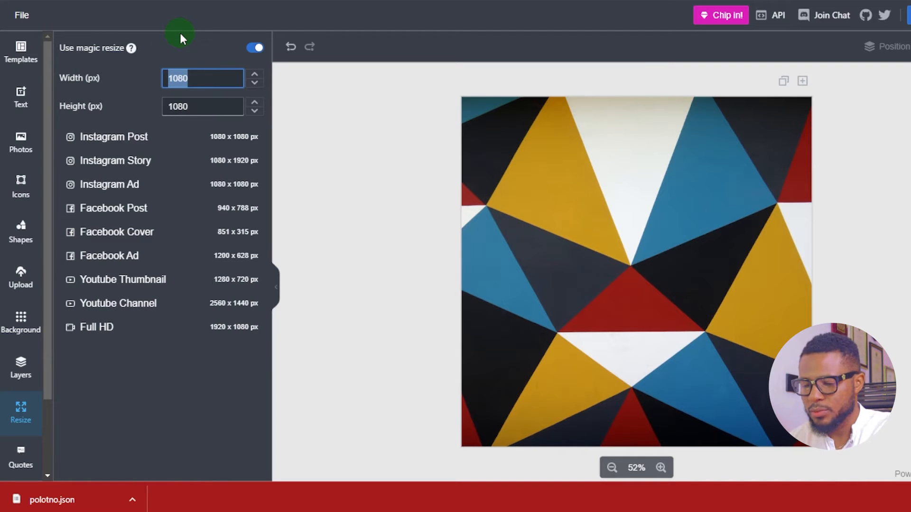
pyautogui.write('20000')
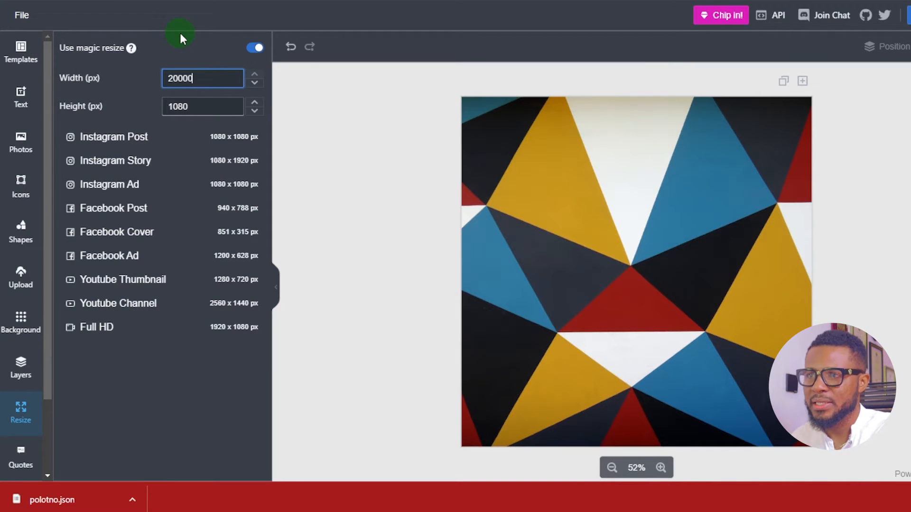
pyautogui.press('BackSpace')
pyautogui.moveTo(208, 100); pyautogui.dragTo(155, 113)
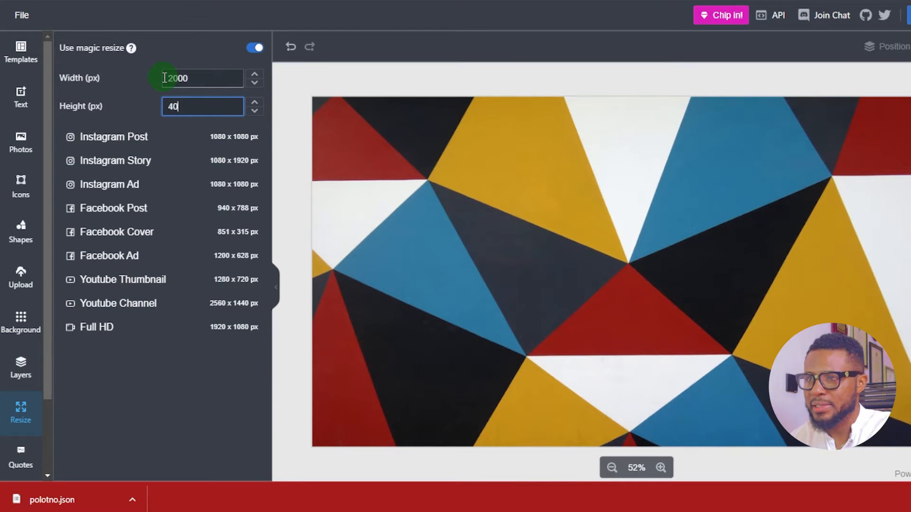
pyautogui.click(125, 144)
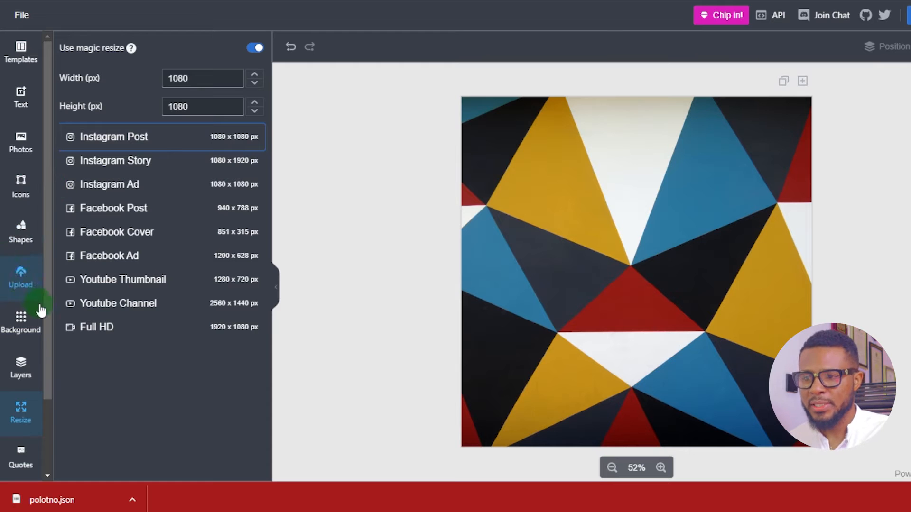
# Insert the Funny quote about flowers dying in the dressing room onto the page
pyautogui.scroll(-2, 36, 308)
pyautogui.click(23, 361)
pyautogui.click(230, 115)
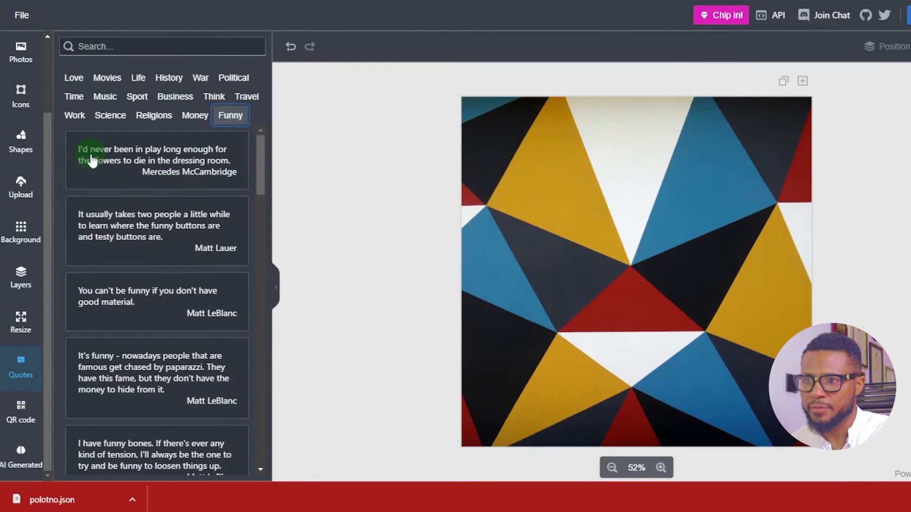
pyautogui.click(159, 148)
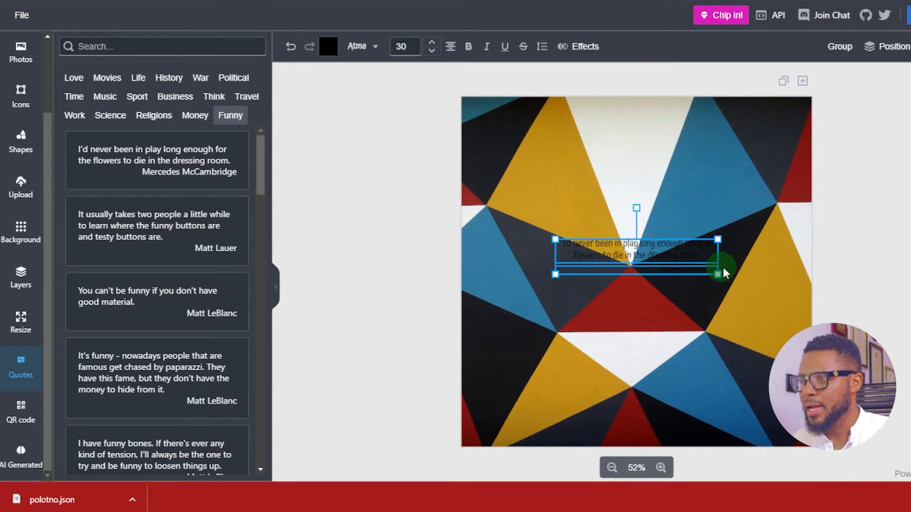
# Enlarge the quote and its attribution to a font size of 49 and colour the text white FFFFFF
pyautogui.moveTo(718, 274); pyautogui.dragTo(774, 286)
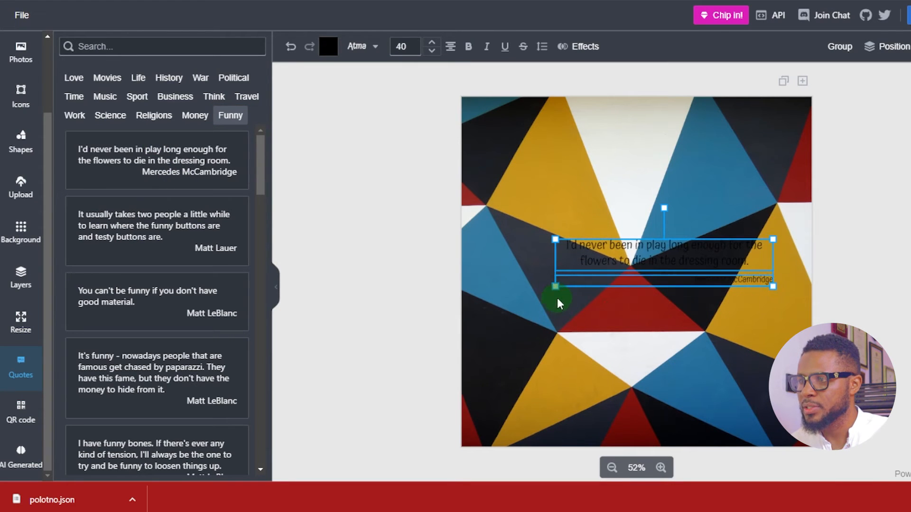
pyautogui.moveTo(556, 289); pyautogui.dragTo(507, 319)
pyautogui.click(328, 46)
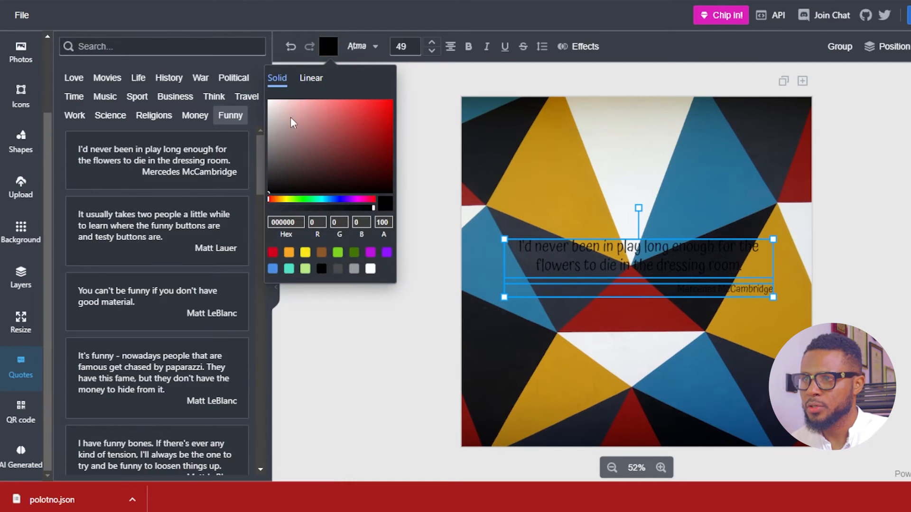
pyautogui.moveTo(291, 122); pyautogui.dragTo(229, 26)
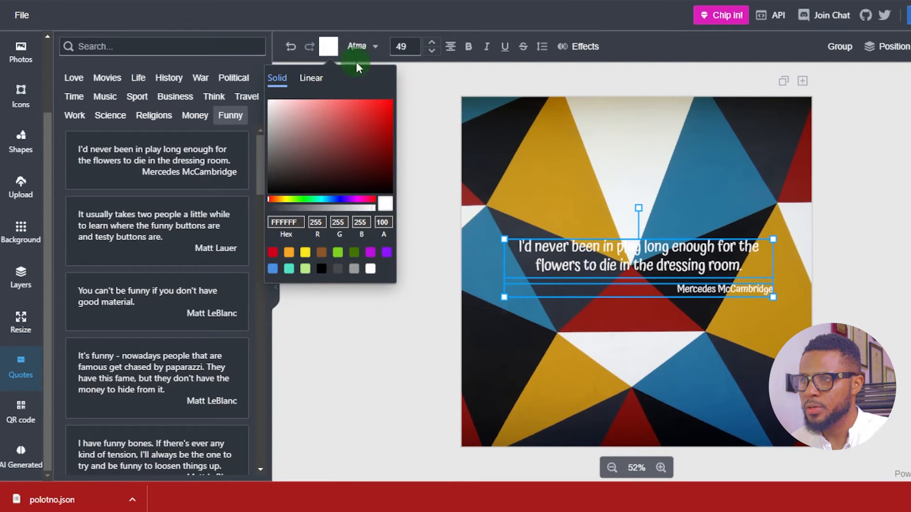
# Apply a black 000000 background effect to the quote text with the opacity at 17
pyautogui.click(560, 48)
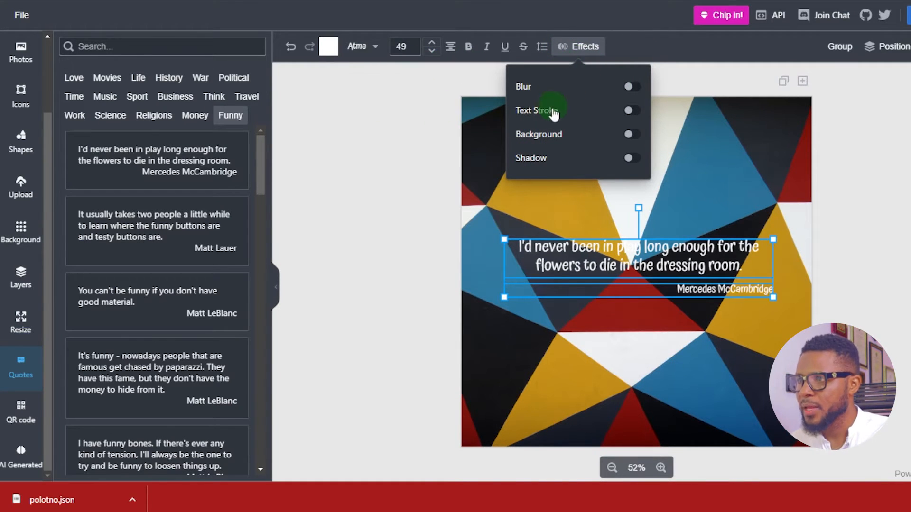
pyautogui.click(631, 134)
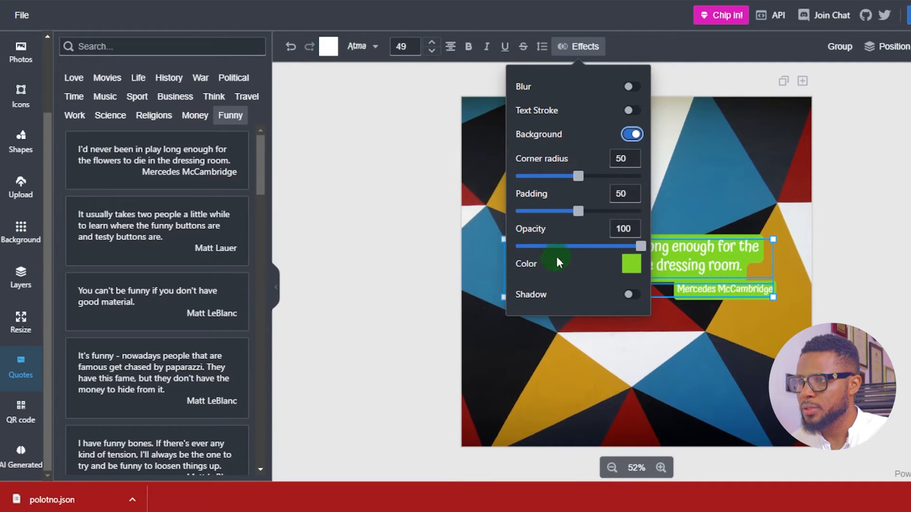
pyautogui.moveTo(640, 245); pyautogui.dragTo(537, 247)
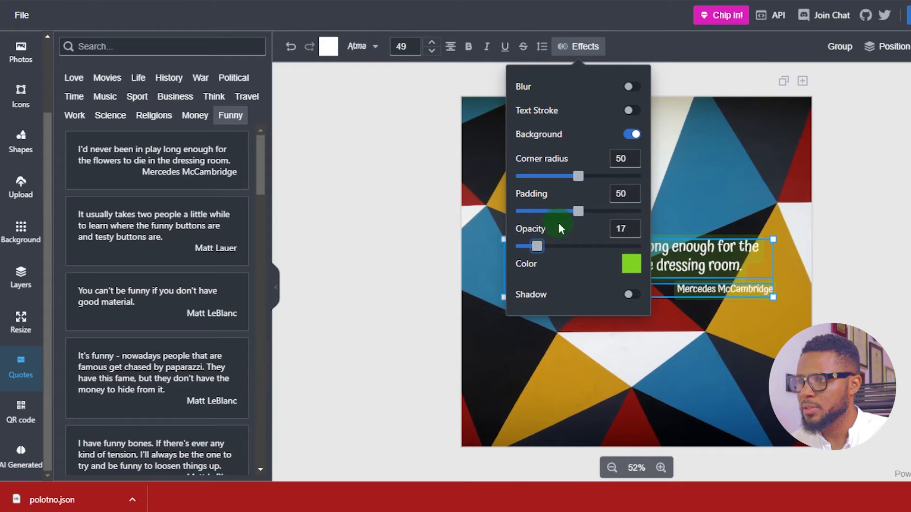
pyautogui.click(631, 264)
pyautogui.click(486, 263)
pyautogui.moveTo(456, 278); pyautogui.dragTo(424, 297)
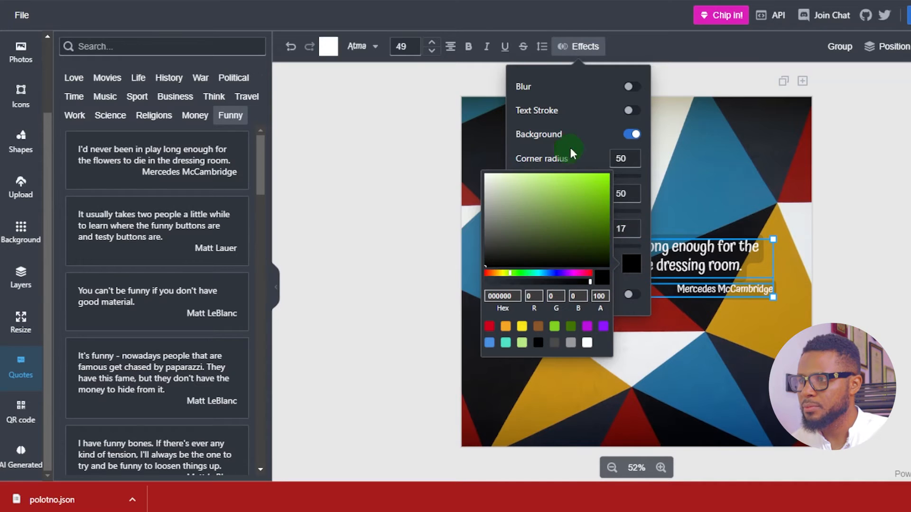
pyautogui.click(589, 144)
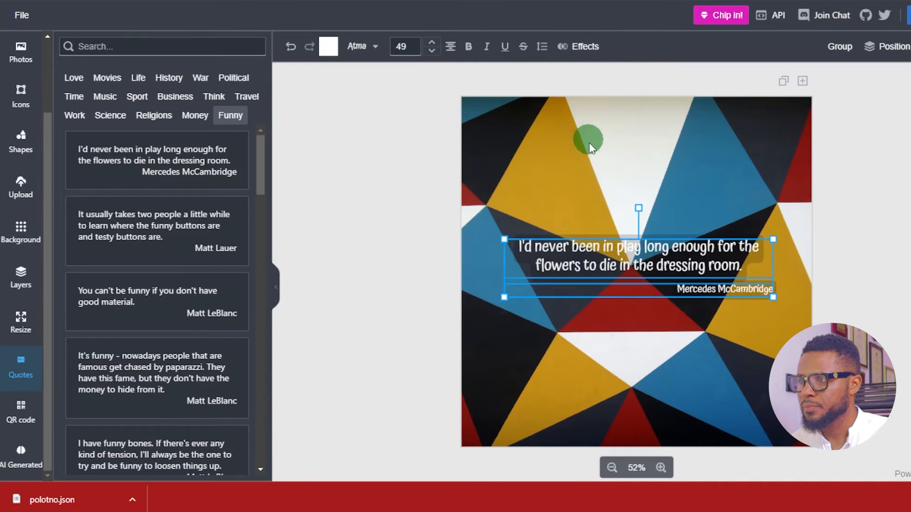
# Set the text background's opacity to 58, padding to 18 and corner radius to 0, and try the shadow effect
pyautogui.click(585, 46)
pyautogui.moveTo(540, 246); pyautogui.dragTo(588, 242)
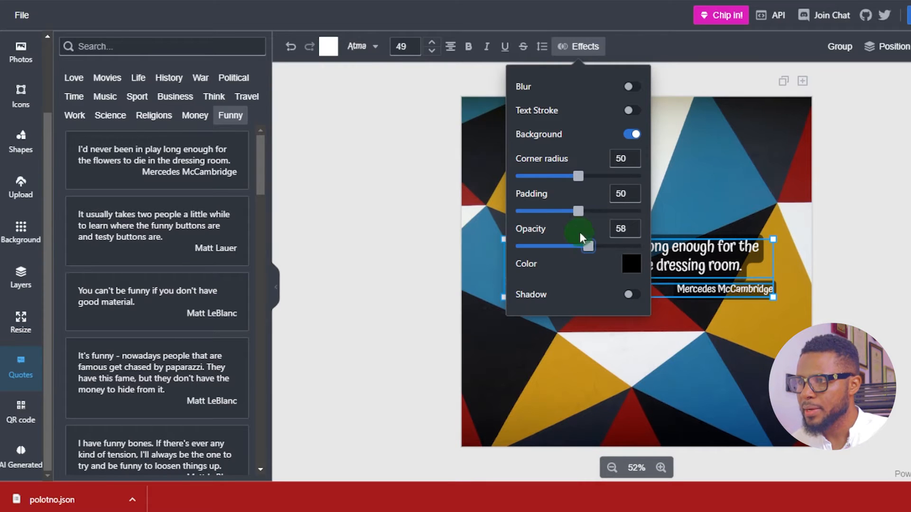
pyautogui.moveTo(578, 211); pyautogui.dragTo(538, 211)
pyautogui.moveTo(583, 166); pyautogui.dragTo(418, 179)
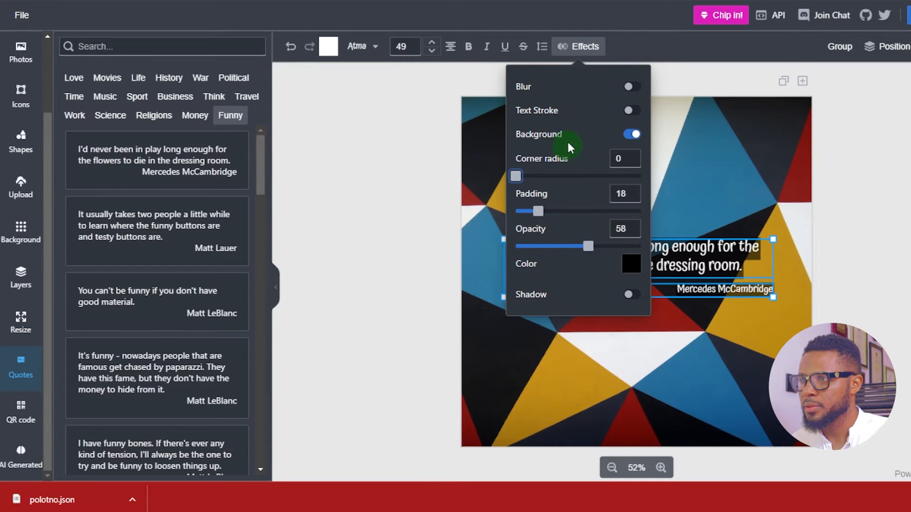
pyautogui.click(631, 294)
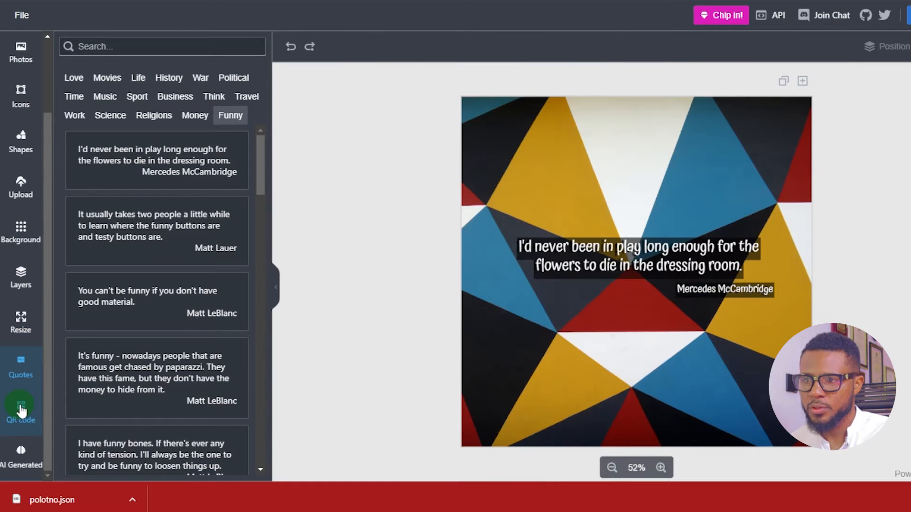
pyautogui.click(19, 415)
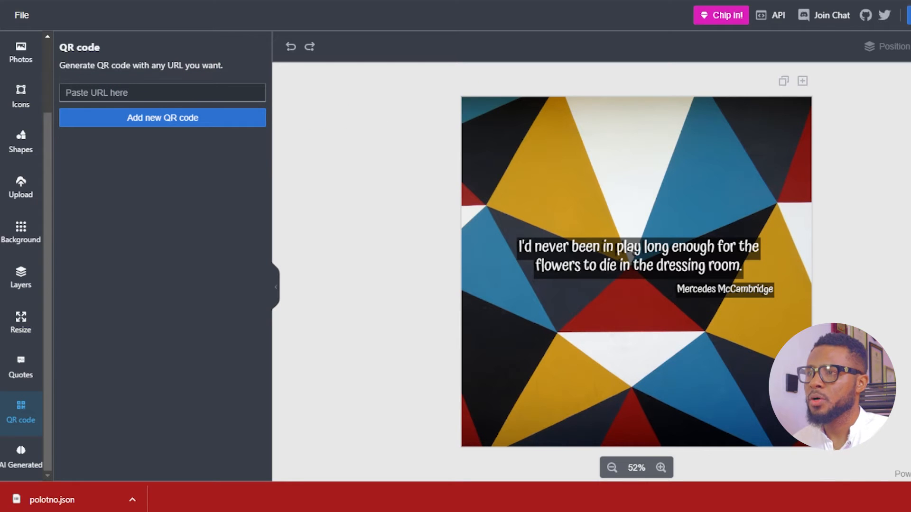
pyautogui.click(127, 93)
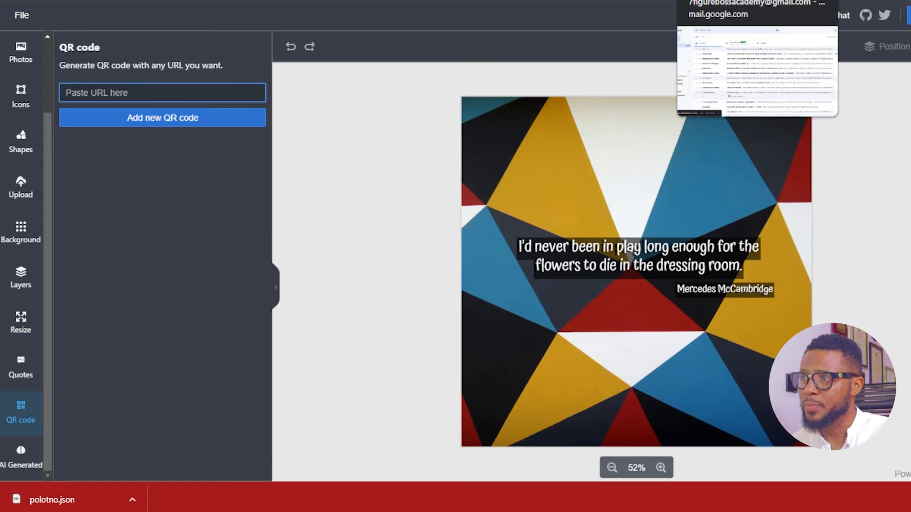
pyautogui.click(111, 90)
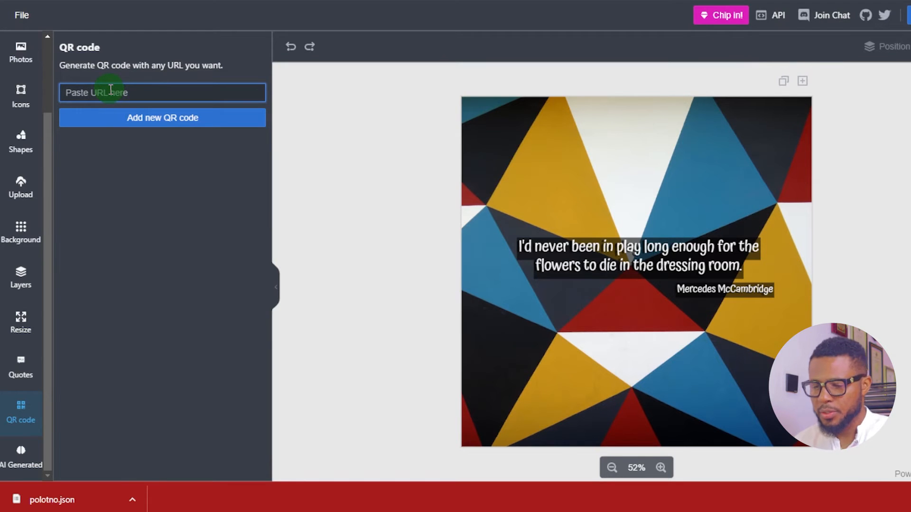
pyautogui.write('www.instagram.com/7figureboss')
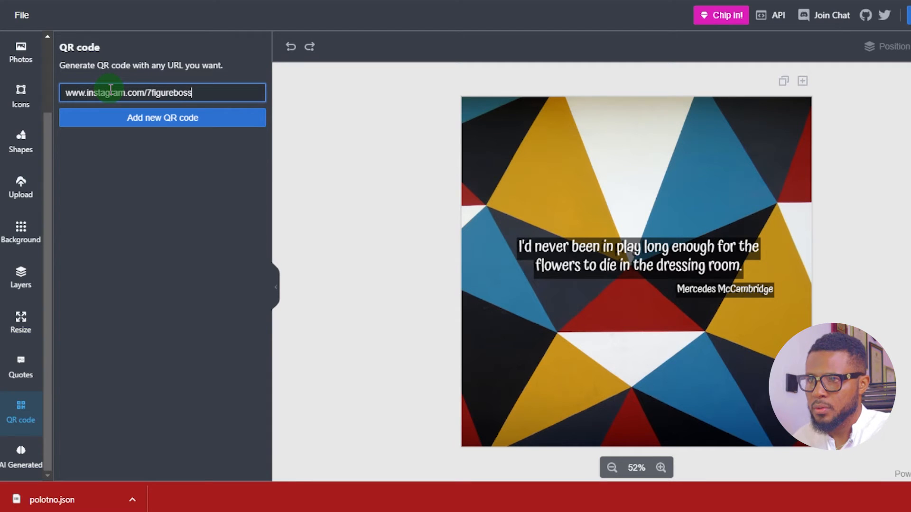
pyautogui.click(189, 119)
pyautogui.click(206, 90)
pyautogui.click(153, 122)
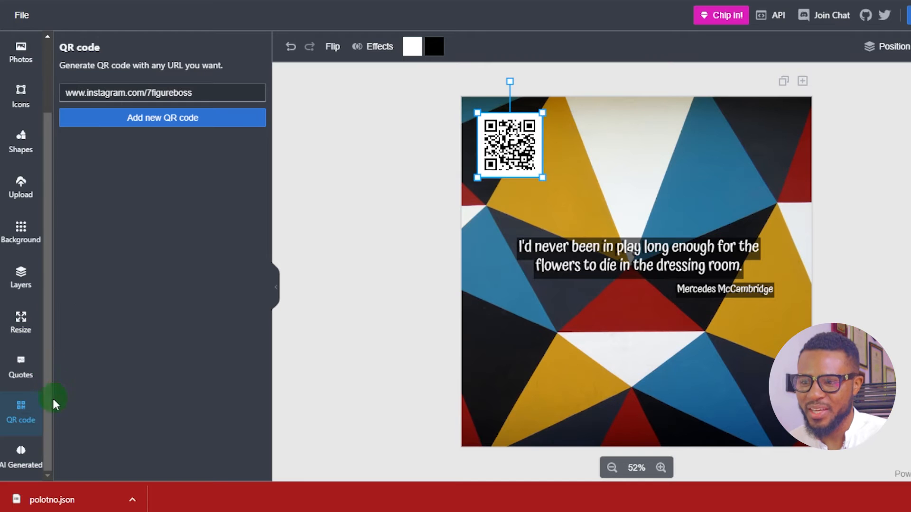
# Generate a Stable Diffusion AI image from the prompt "a cat riding a bicycle"
pyautogui.click(18, 458)
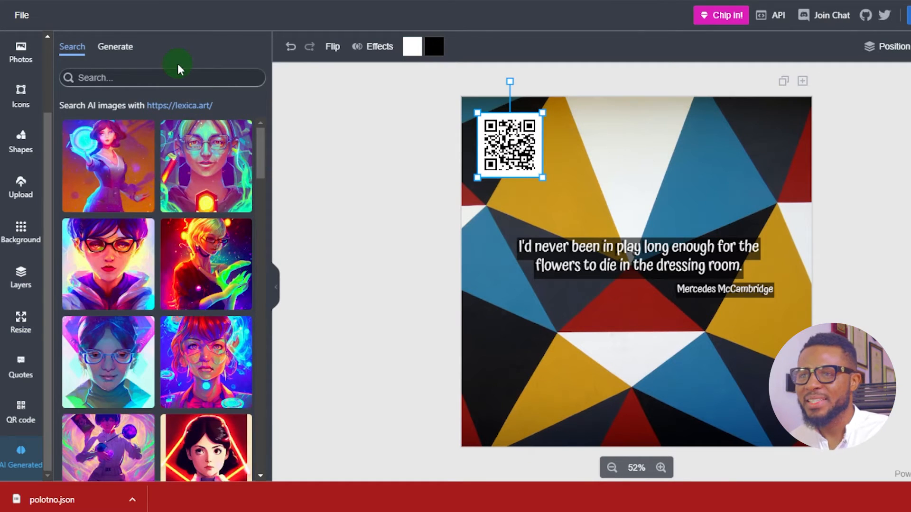
pyautogui.click(100, 49)
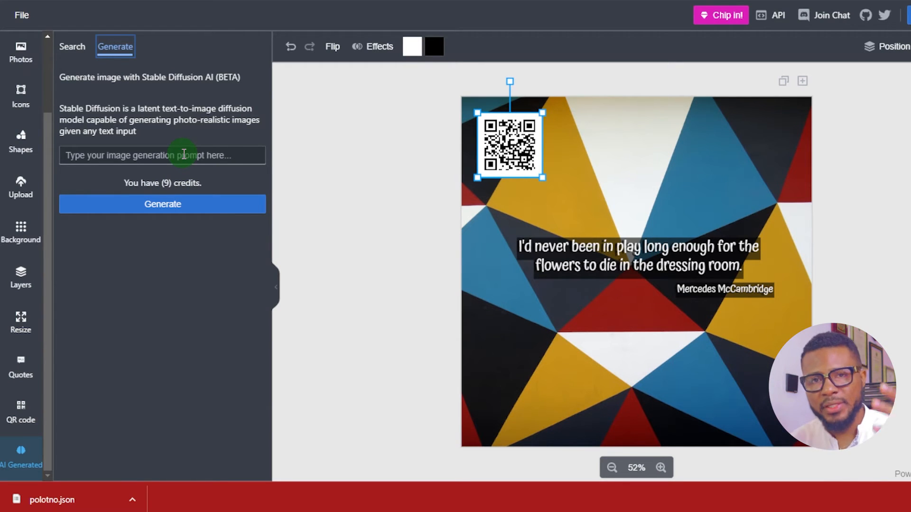
pyautogui.click(153, 153)
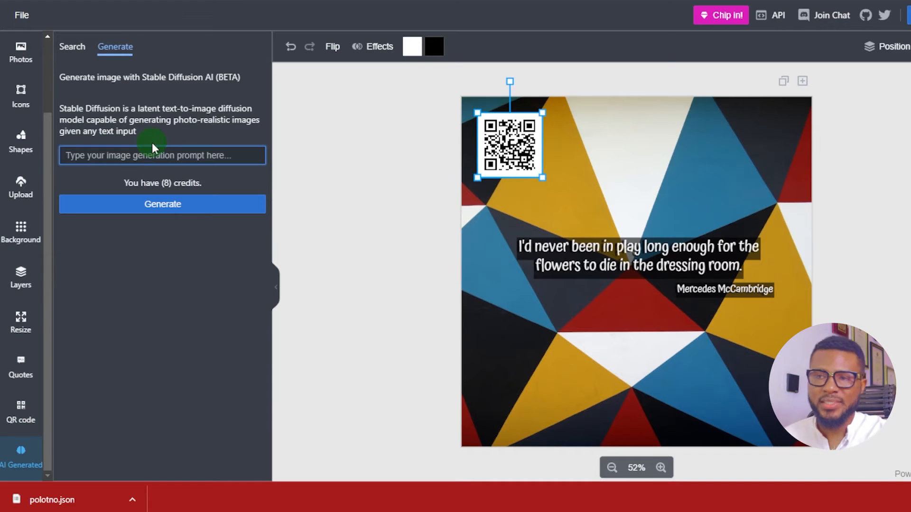
pyautogui.write('a cat riding a bicycle')
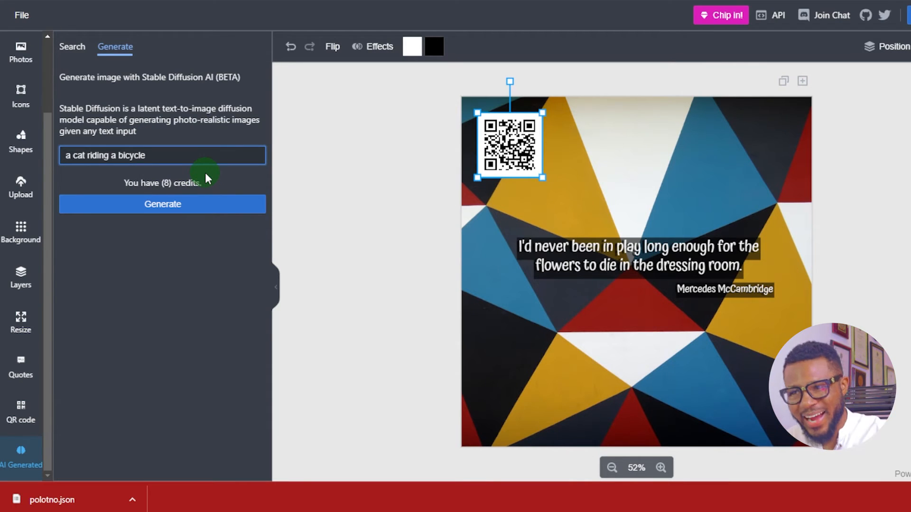
pyautogui.click(198, 205)
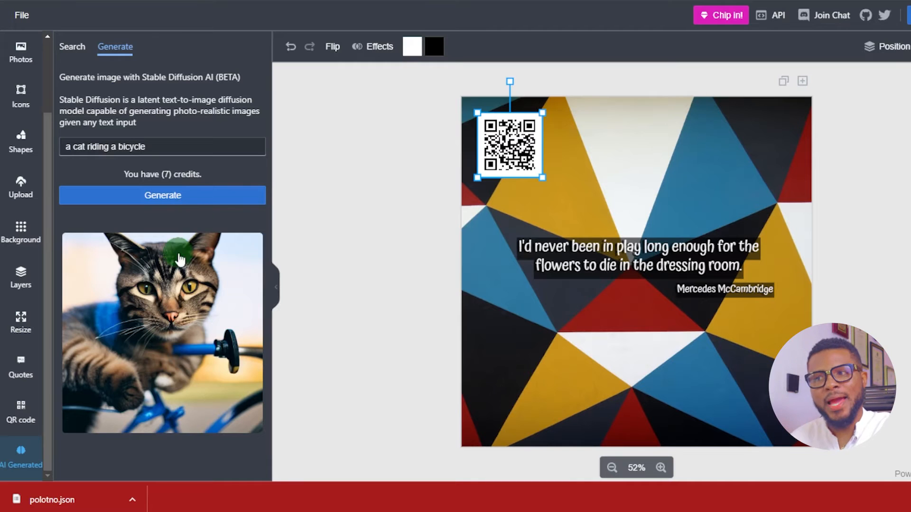
# Browse the templates of the same size and load the pink BEST SALE 50% discount template onto the page
pyautogui.click(177, 355)
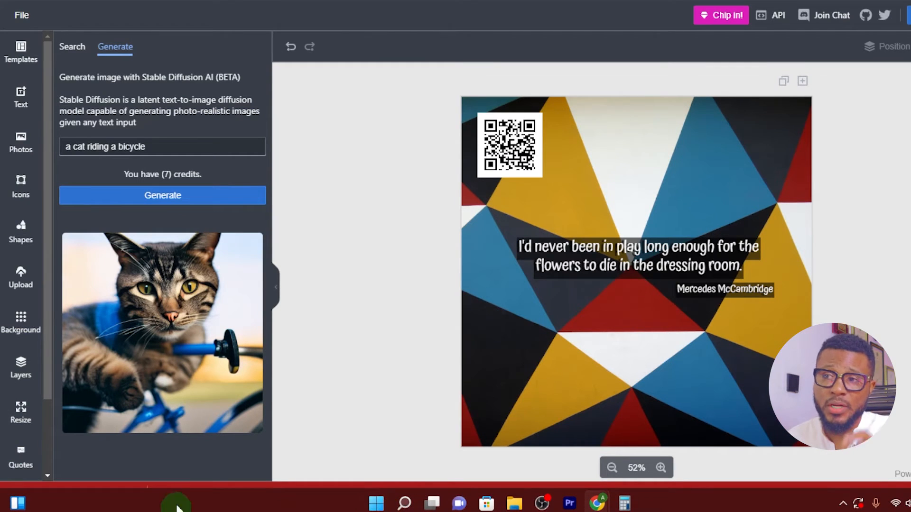
pyautogui.click(21, 56)
pyautogui.scroll(-7, 246, 199)
pyautogui.scroll(-7, 237, 214)
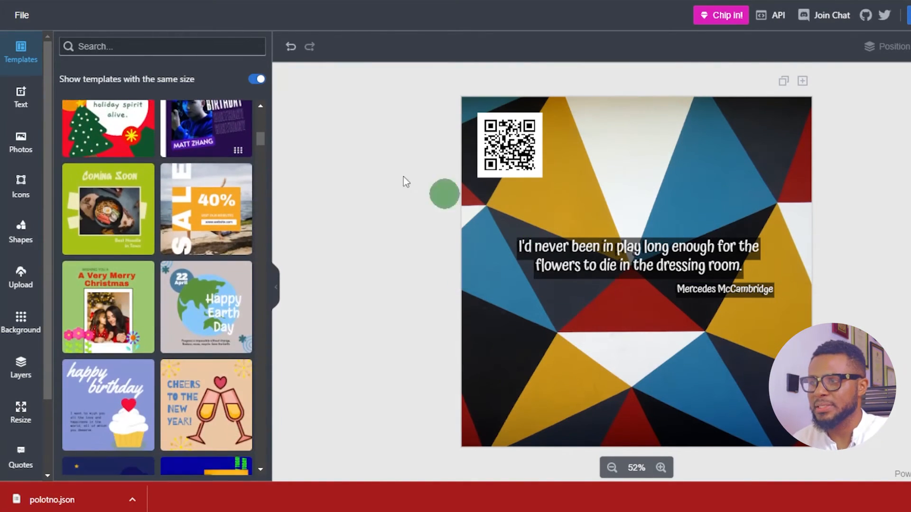
pyautogui.scroll(-6, 183, 254)
pyautogui.scroll(-10, 183, 253)
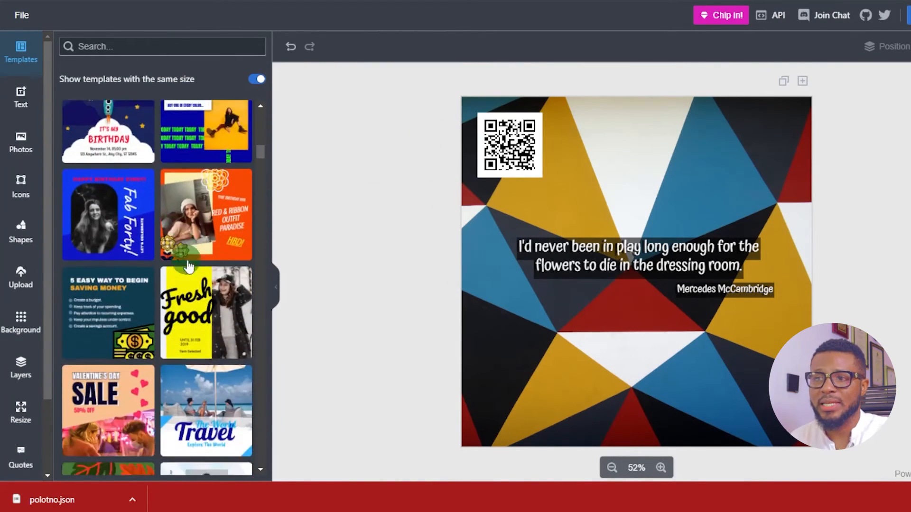
pyautogui.scroll(5, 172, 274)
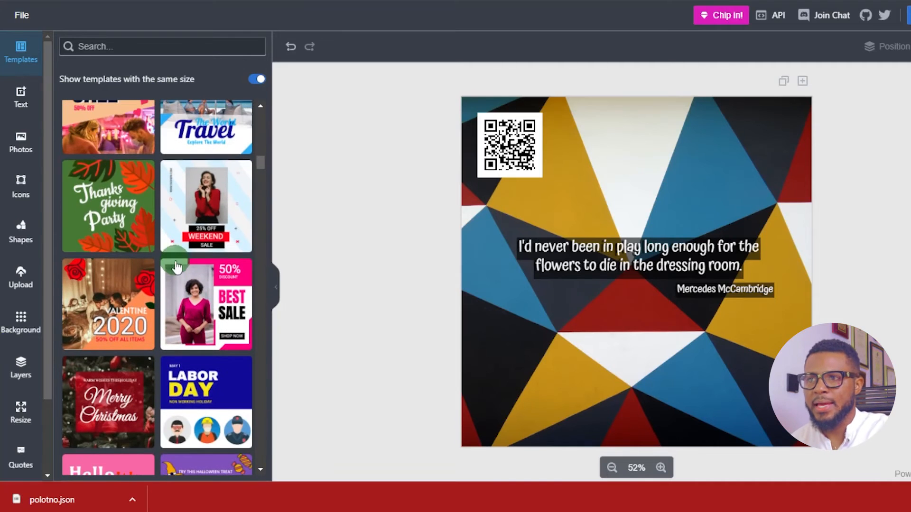
pyautogui.click(198, 299)
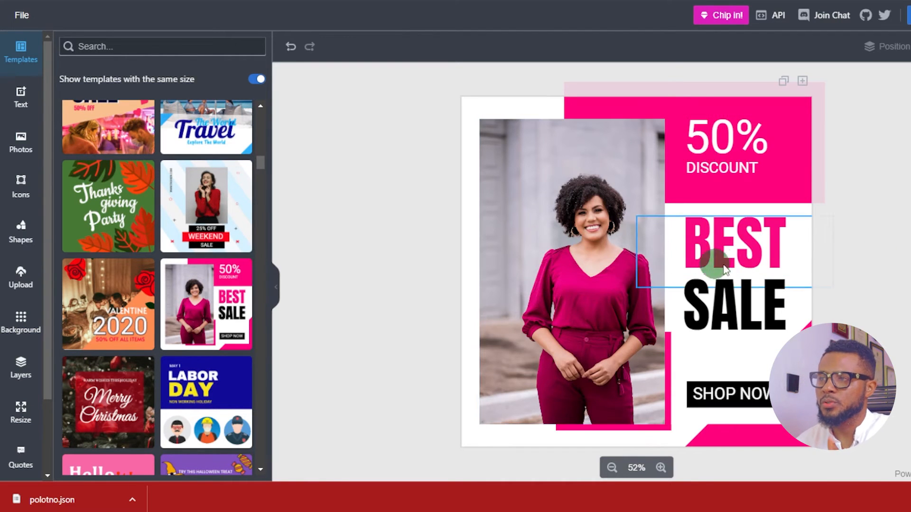
# Remove the background from the woman's photo, move the cutout to the page's lower-left corner and enlarge it
pyautogui.click(593, 282)
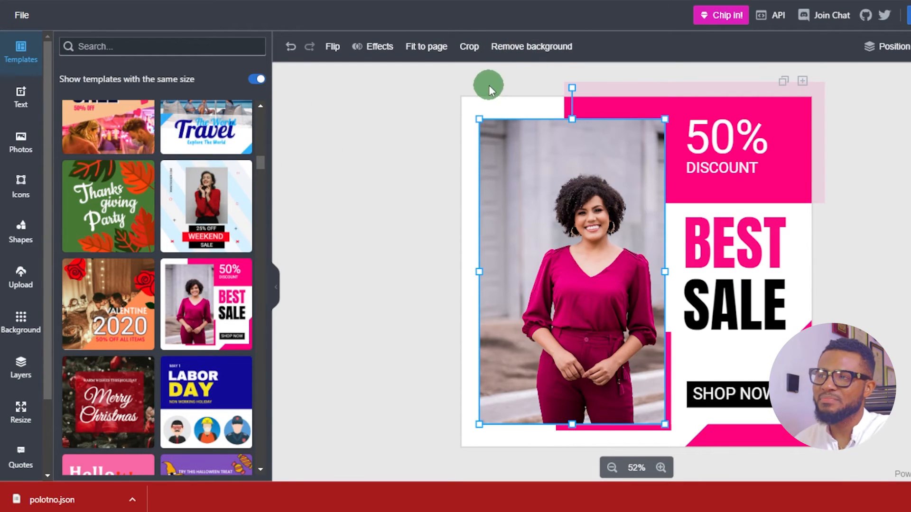
pyautogui.click(528, 47)
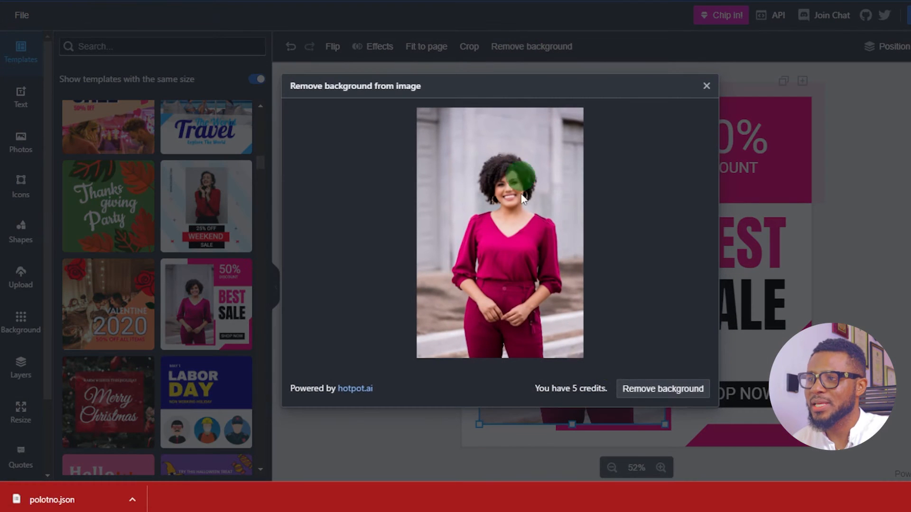
pyautogui.click(641, 388)
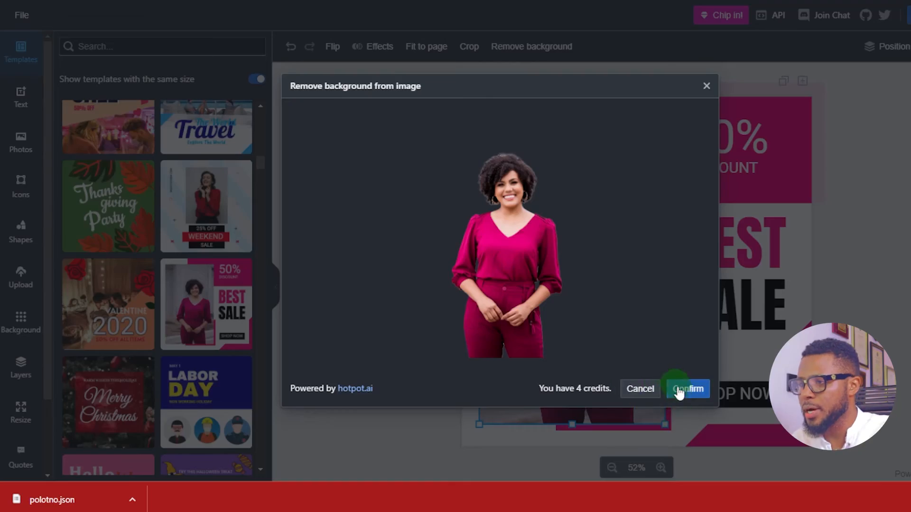
pyautogui.click(671, 391)
pyautogui.moveTo(602, 351); pyautogui.dragTo(529, 372)
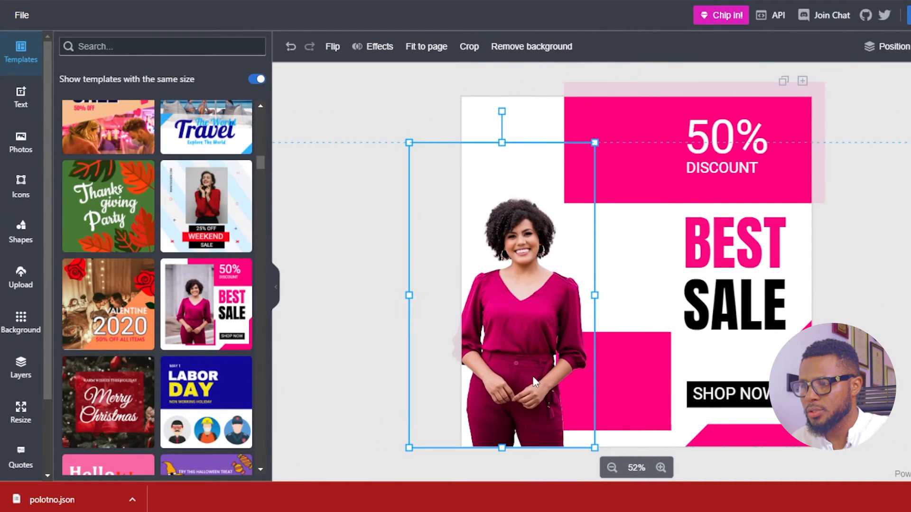
pyautogui.moveTo(593, 144); pyautogui.dragTo(681, 69)
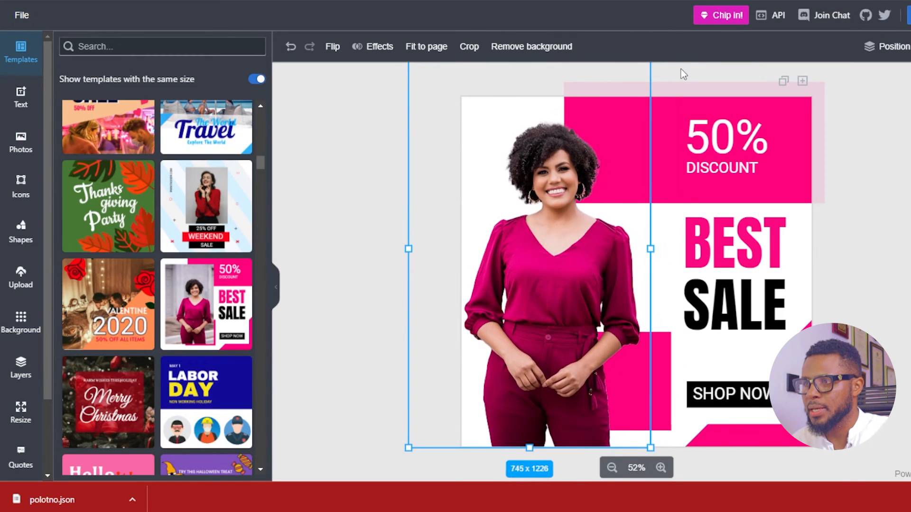
# Try a blur effect of 10 on the woman's cutout and switch the blur off again
pyautogui.click(379, 47)
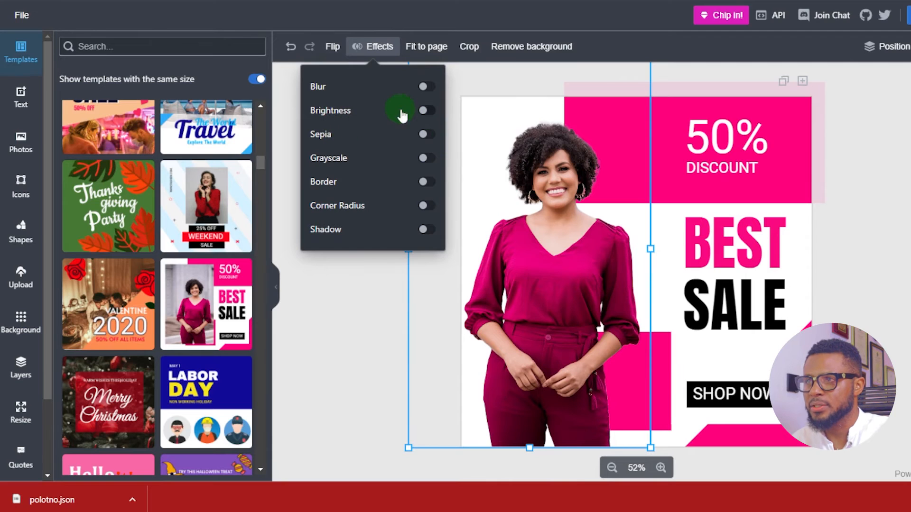
pyautogui.click(422, 88)
pyautogui.click(372, 104)
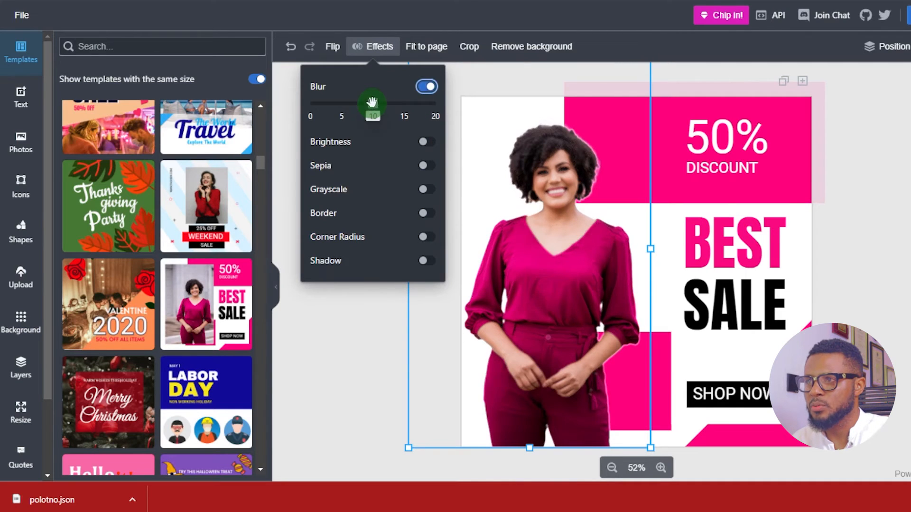
pyautogui.moveTo(410, 112); pyautogui.dragTo(268, 86)
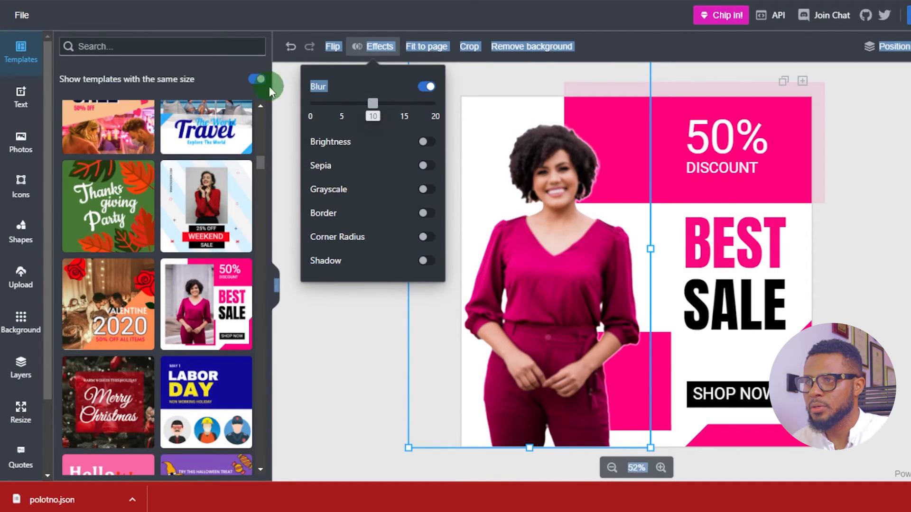
pyautogui.click(422, 87)
pyautogui.click(376, 289)
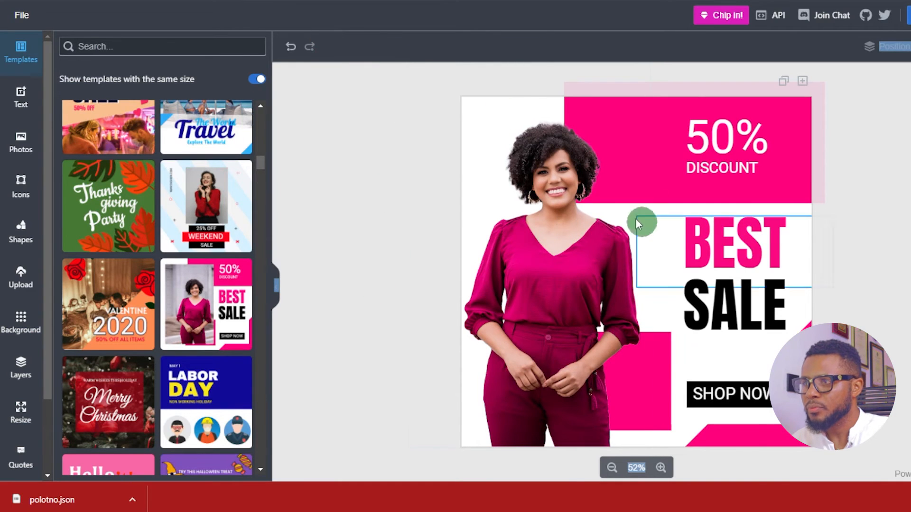
pyautogui.click(463, 160)
pyautogui.click(378, 50)
pyautogui.click(664, 259)
# Change the discount percentage text in the pink block to 45%
pyautogui.click(717, 150)
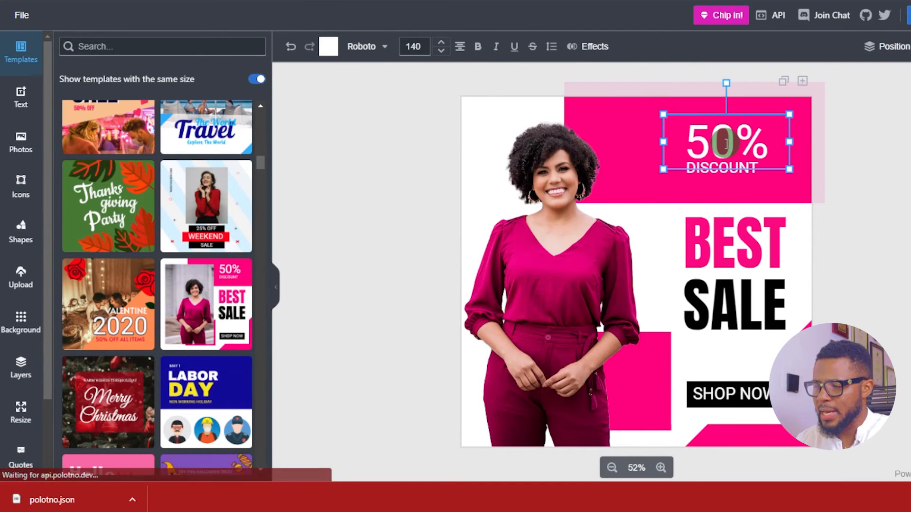
pyautogui.press('BackSpace')
pyautogui.write('100')
pyautogui.press('BackSpace')
pyautogui.press('BackSpace')
pyautogui.press('BackSpace')
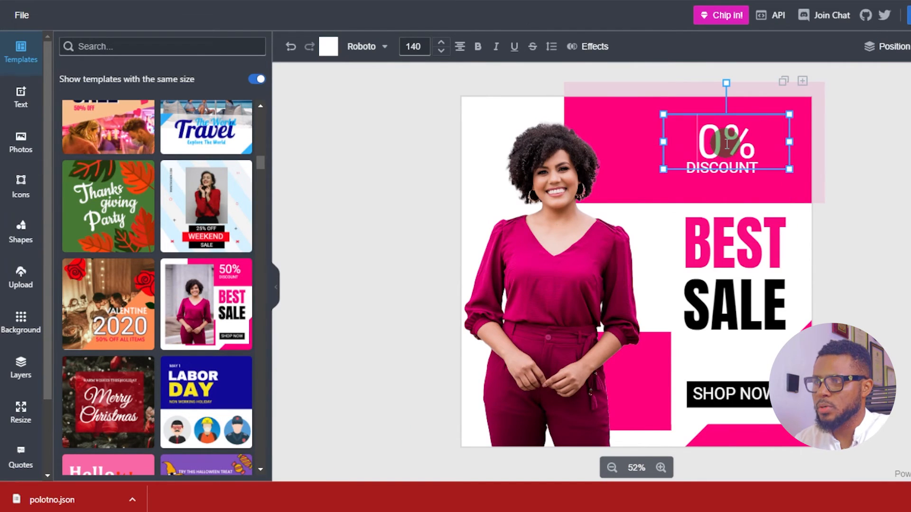
pyautogui.write('4')
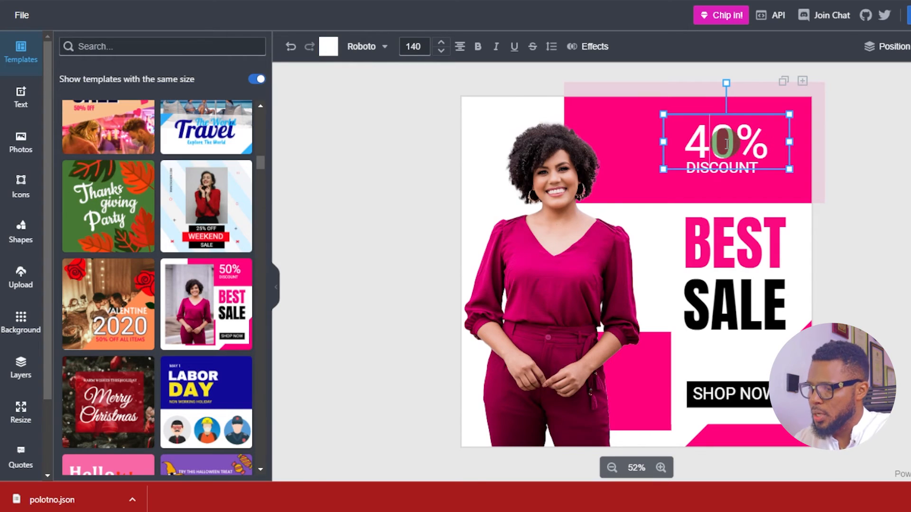
pyautogui.press('BackSpace')
pyautogui.write('5')
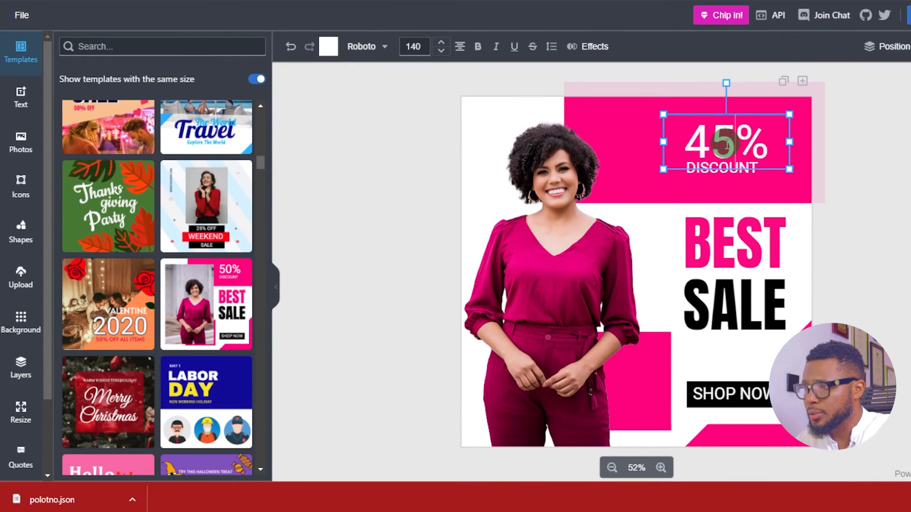
pyautogui.click(533, 173)
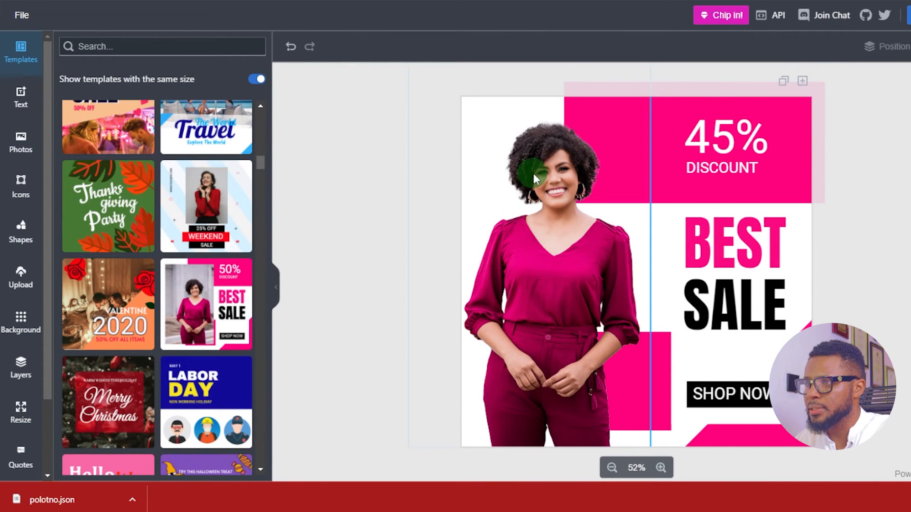
# Try an orange fill on the rectangle behind the 45% DISCOUNT text and undo the colour change
pyautogui.click(704, 196)
pyautogui.click(408, 46)
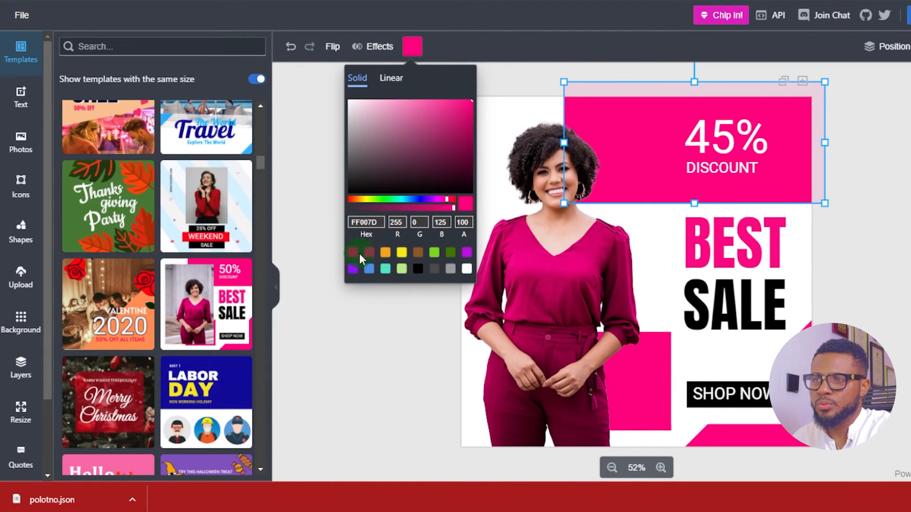
pyautogui.click(417, 252)
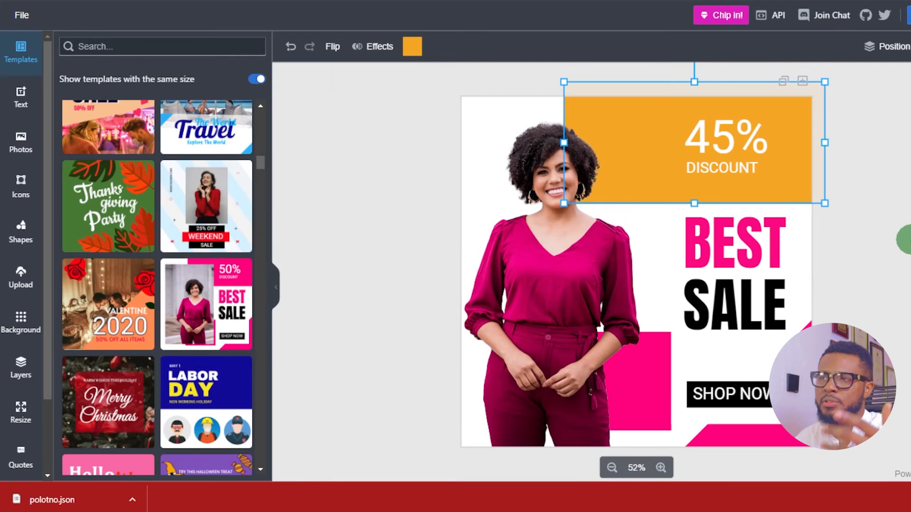
pyautogui.hotkey('ctrl', 'z')
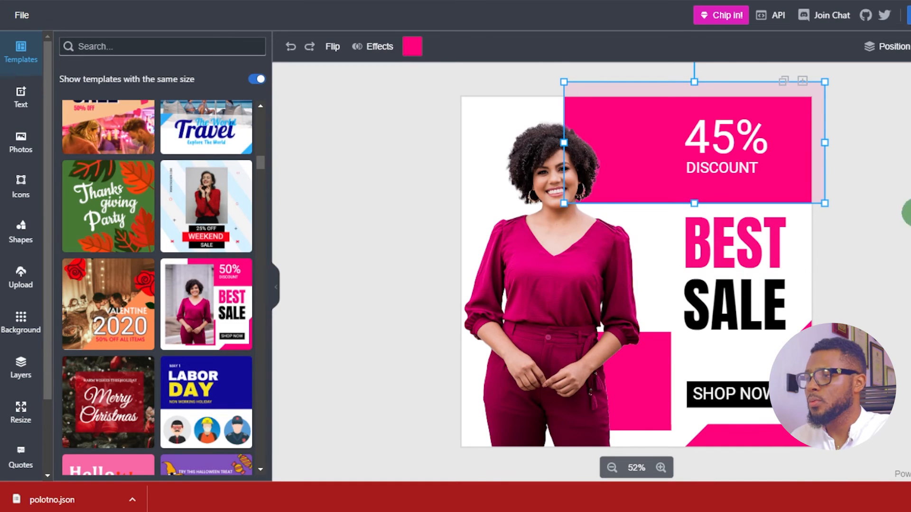
pyautogui.click(831, 242)
pyautogui.click(351, 137)
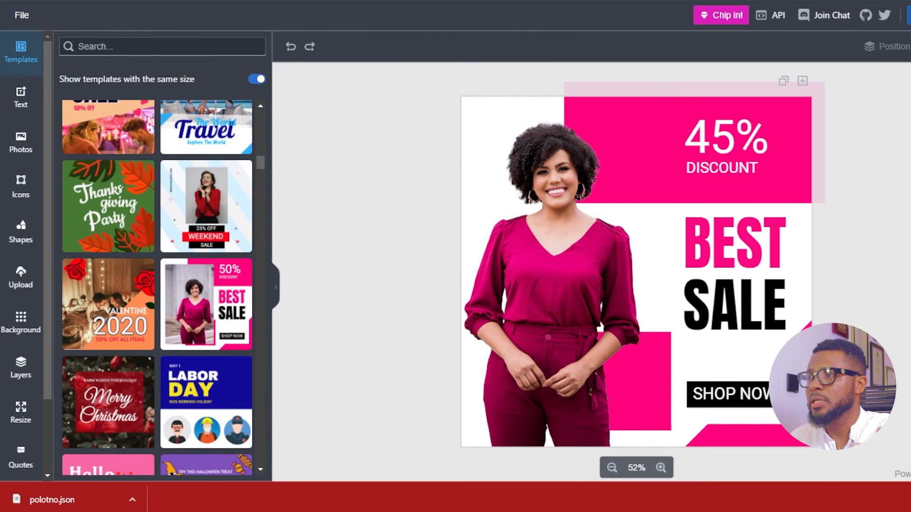
# Download the design as a PNG file at 1080 x 1080 px
pyautogui.click(908, 15)
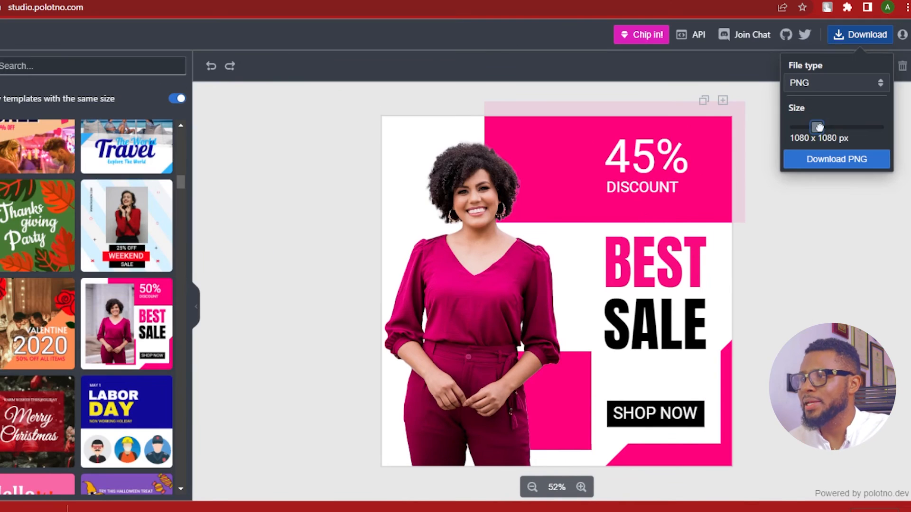
pyautogui.moveTo(818, 128); pyautogui.dragTo(883, 127)
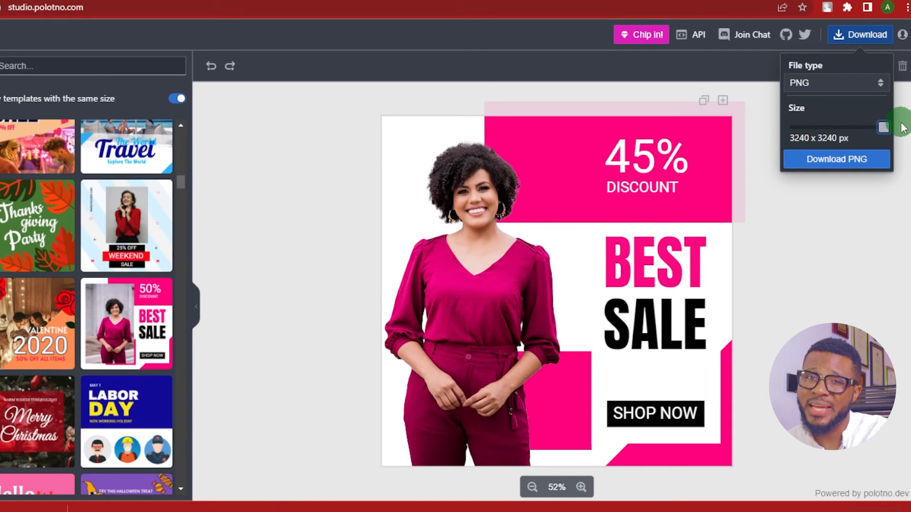
pyautogui.moveTo(900, 127); pyautogui.dragTo(883, 115)
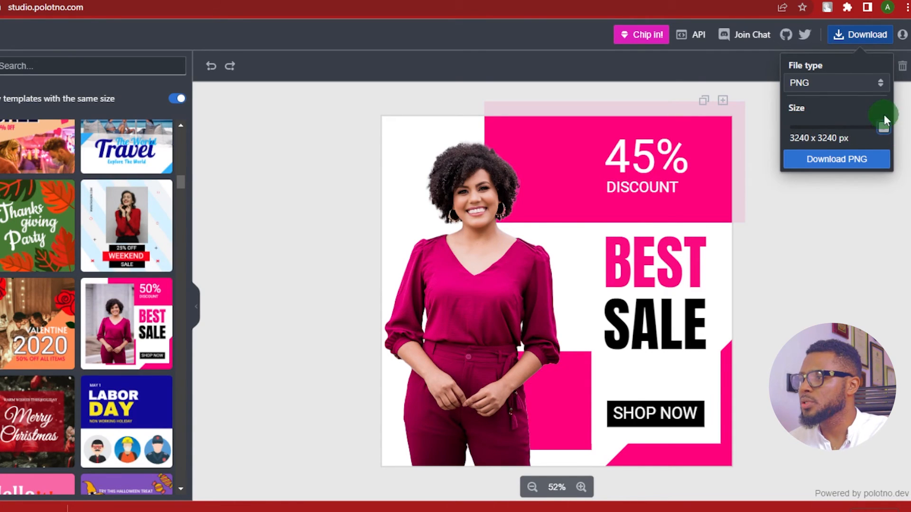
pyautogui.click(835, 87)
pyautogui.click(827, 95)
pyautogui.click(825, 78)
pyautogui.click(824, 108)
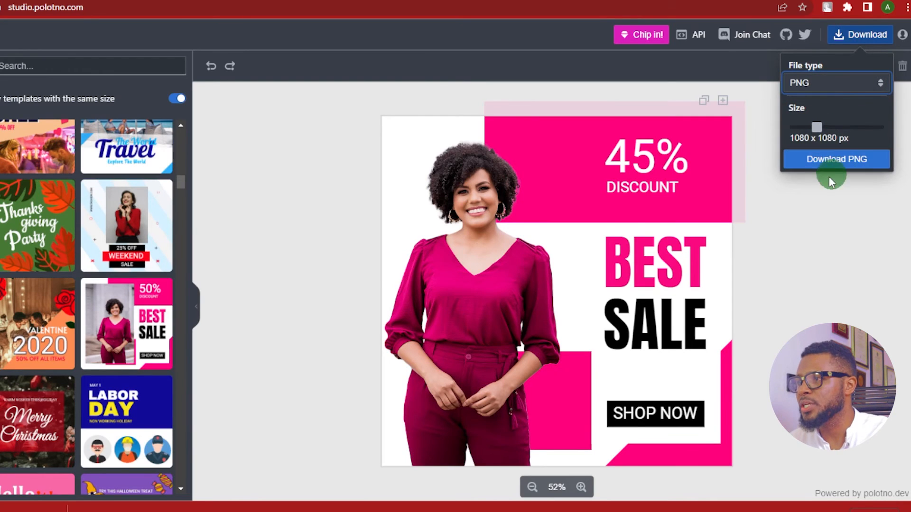
pyautogui.click(828, 159)
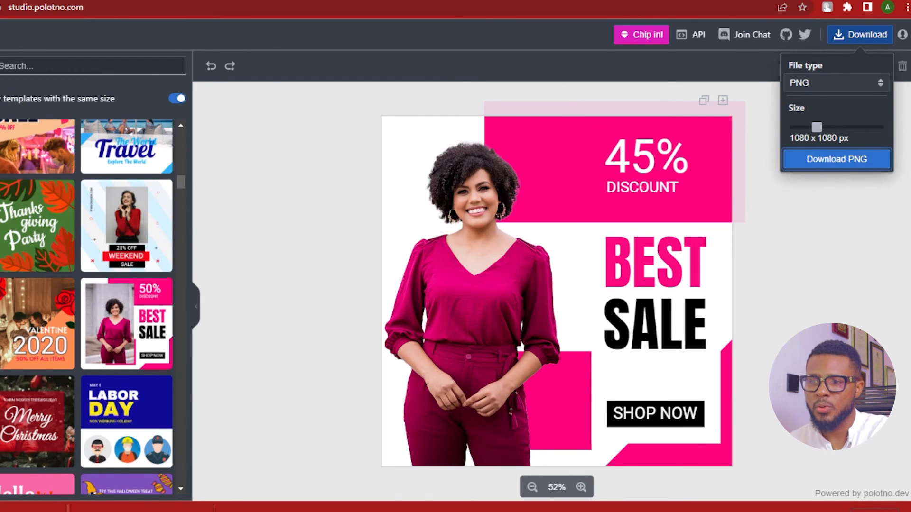
# Open the downloaded PNG to check the exported design, and close the viewer to return to the editor
pyautogui.rightClick(5, 510)
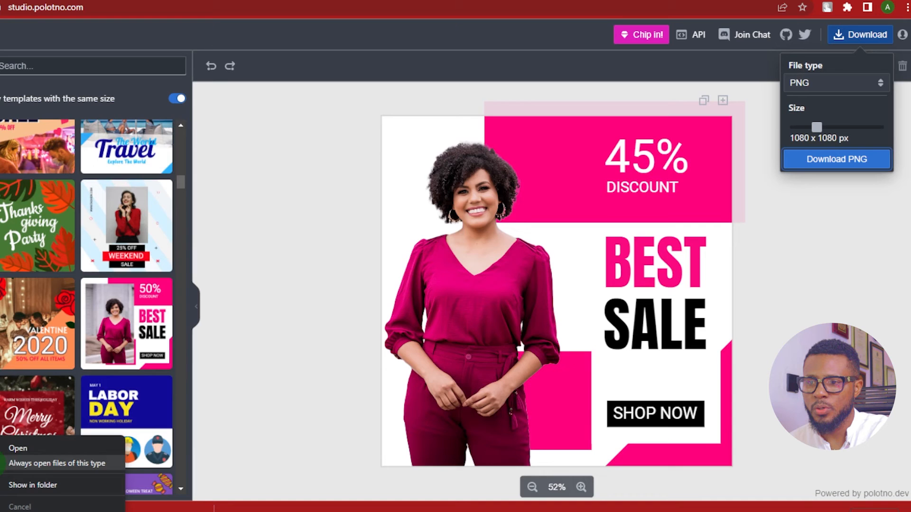
pyautogui.click(21, 447)
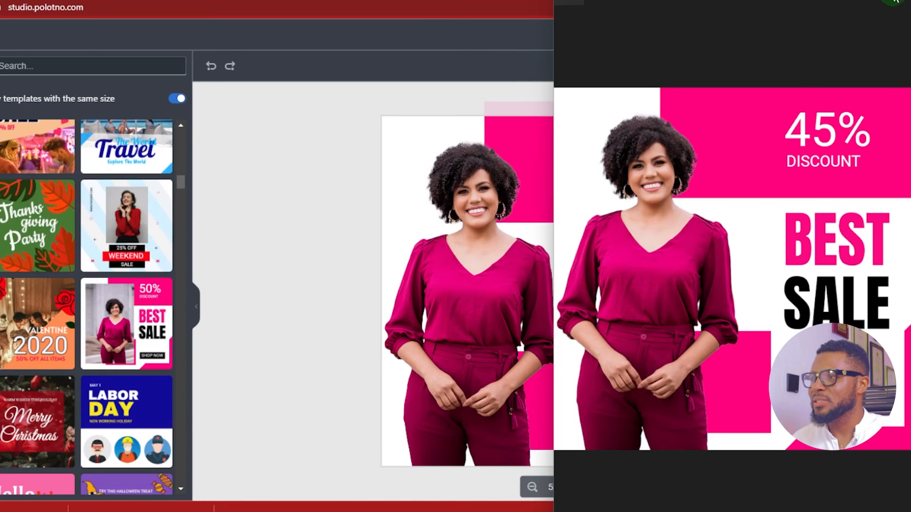
pyautogui.click(898, 3)
pyautogui.click(817, 261)
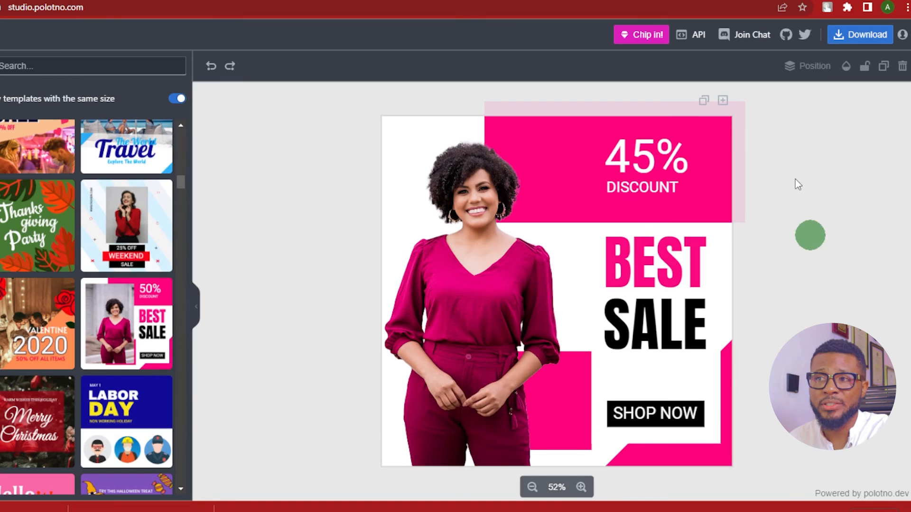
pyautogui.click(493, 212)
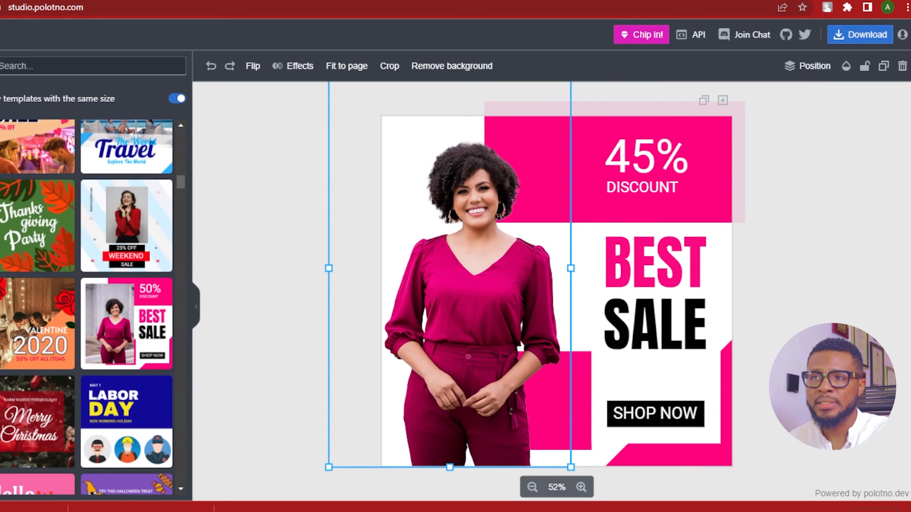
# Open a new Incognito window and load studio.polotno.com in it using the address copied from the editor's existing tab
pyautogui.click(905, 6)
pyautogui.click(847, 55)
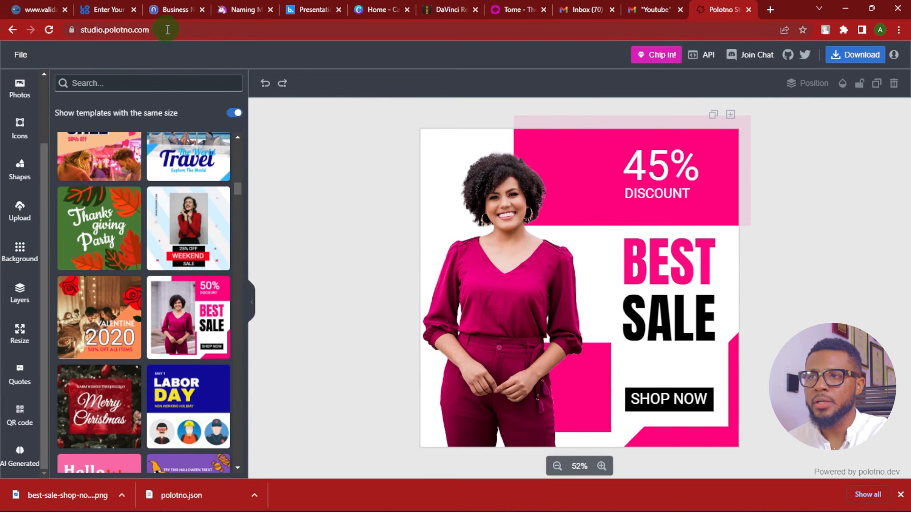
pyautogui.click(168, 29)
pyautogui.hotkey('ctrl', 'c')
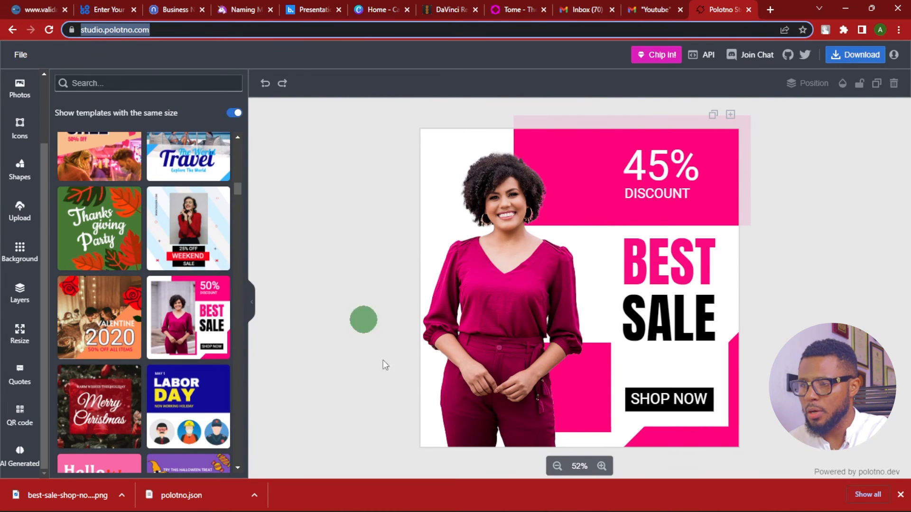
pyautogui.moveTo(545, 498)
pyautogui.click(670, 435)
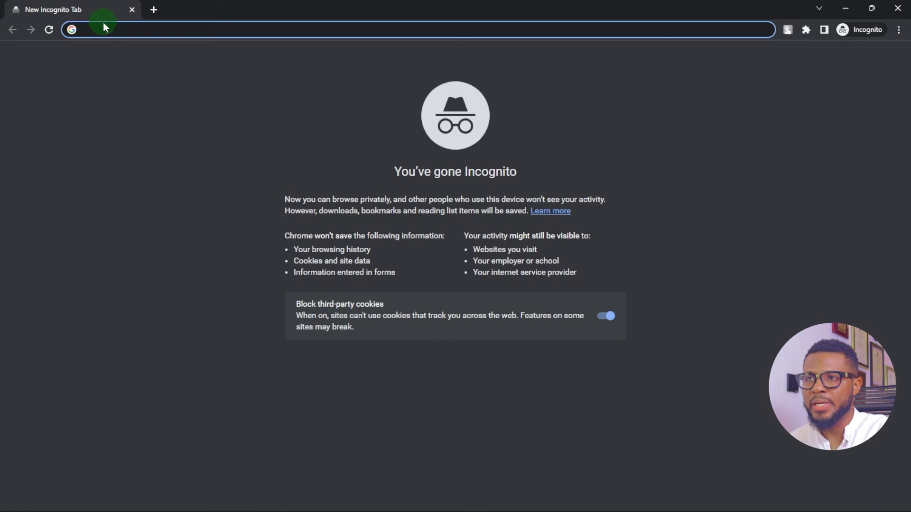
pyautogui.hotkey('ctrl', 'v')
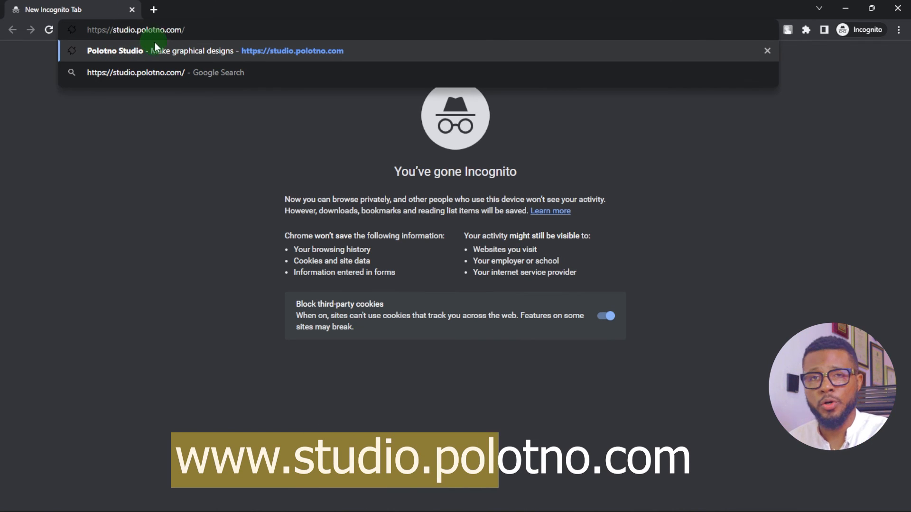
pyautogui.click(183, 180)
pyautogui.click(205, 33)
pyautogui.press('Return')
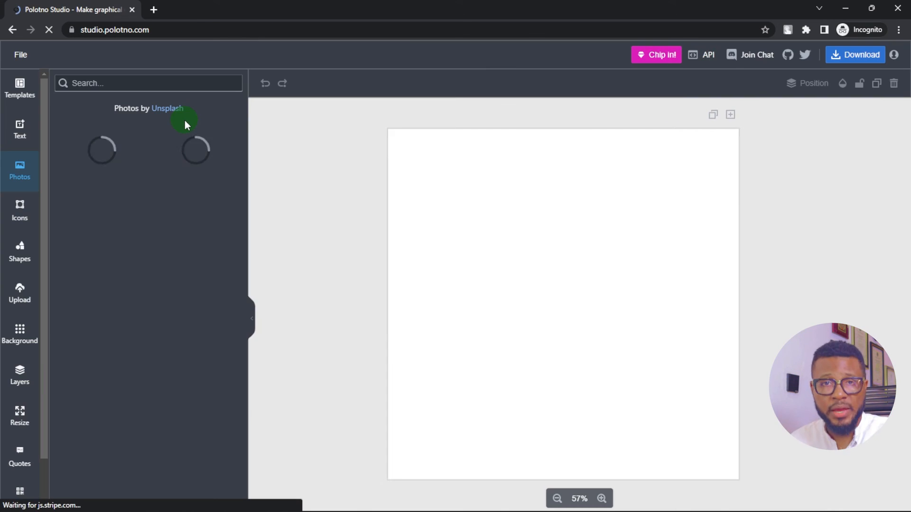
# Open the Stable Diffusion image generator among the AI image tools of the Incognito editor to view its available credits
pyautogui.scroll(-2, 34, 377)
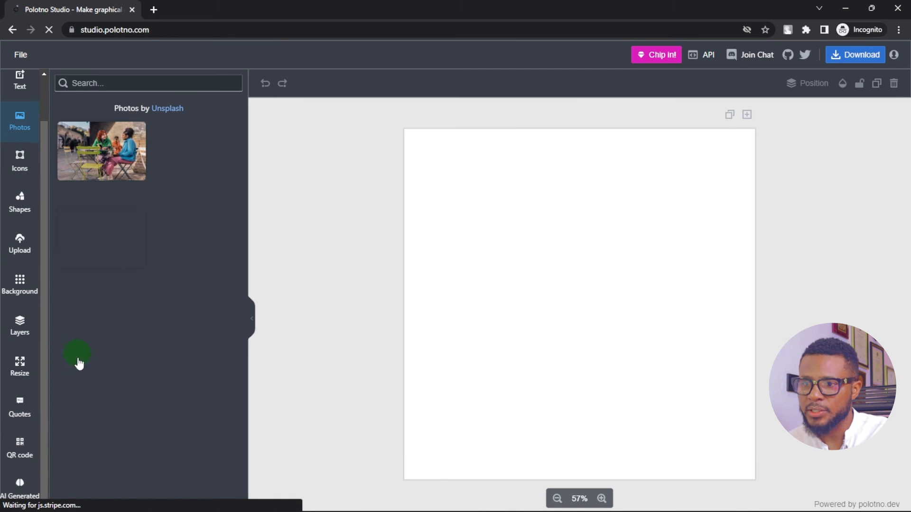
pyautogui.scroll(2, 37, 478)
pyautogui.scroll(-2, 33, 478)
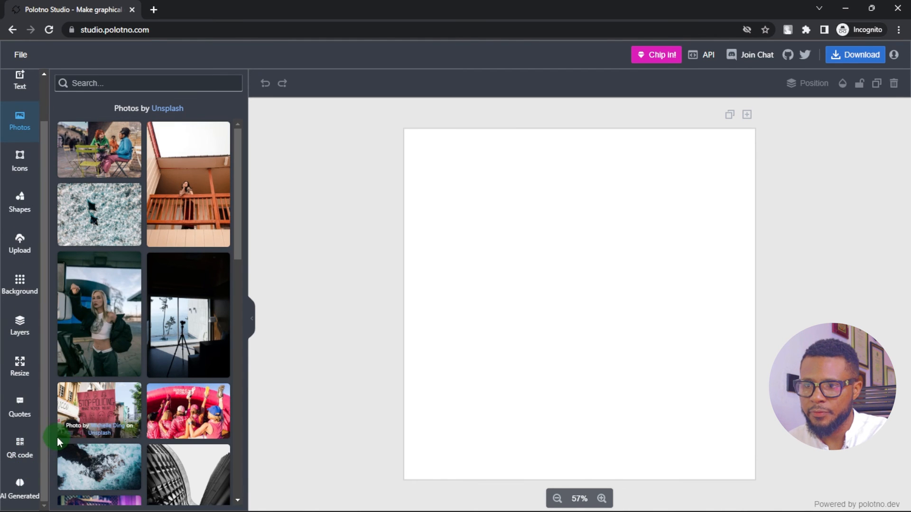
pyautogui.click(19, 483)
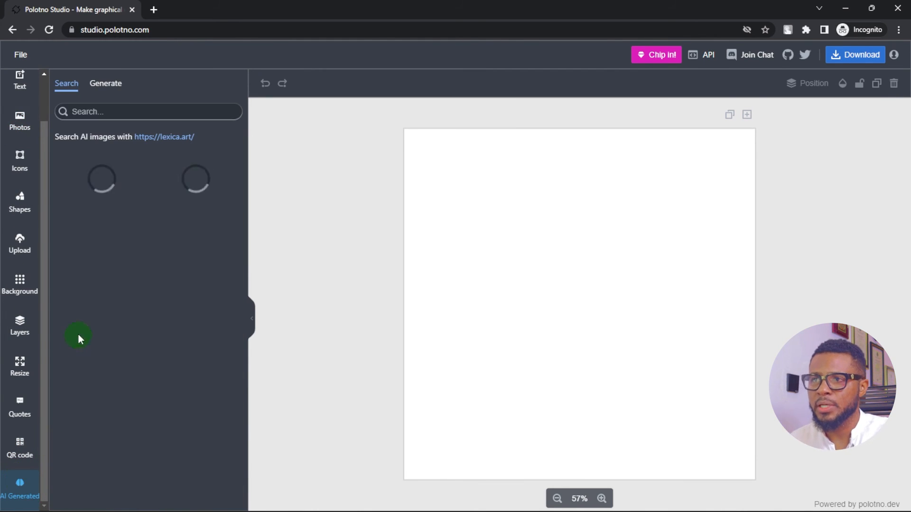
pyautogui.click(105, 84)
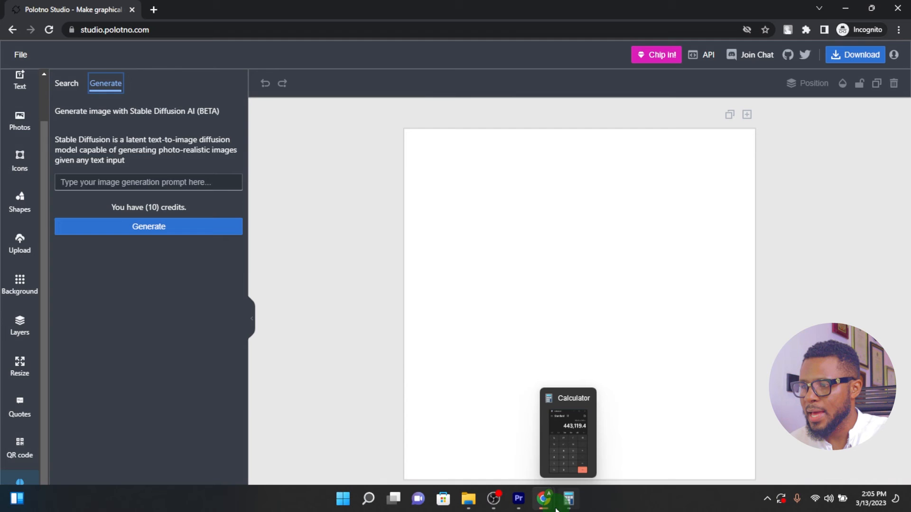
# Check the AI image generator's credits in the original window with the sale design, and return to the Incognito window to compare
pyautogui.moveTo(543, 500)
pyautogui.click(549, 437)
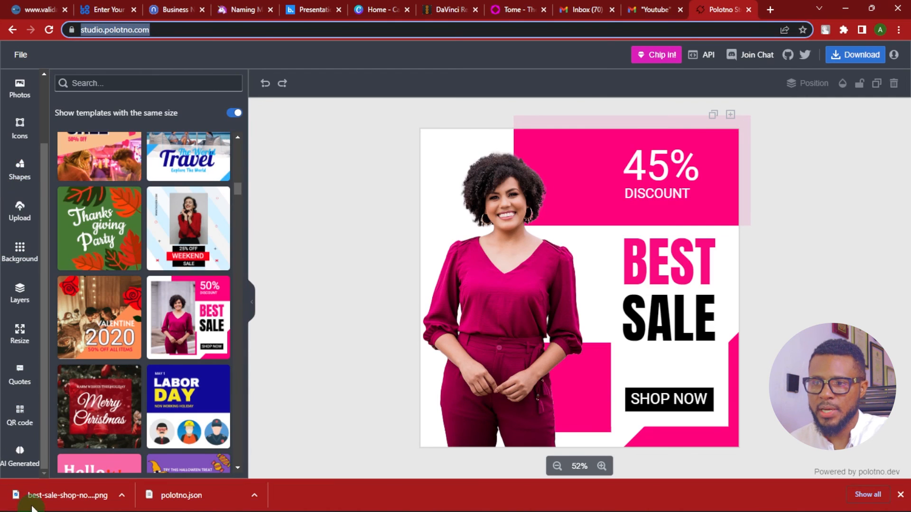
pyautogui.click(20, 456)
pyautogui.click(110, 87)
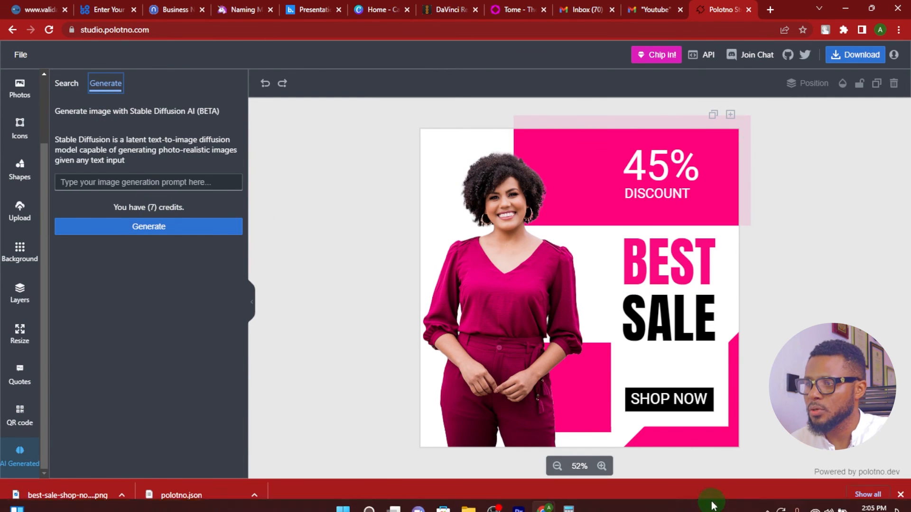
pyautogui.moveTo(536, 507)
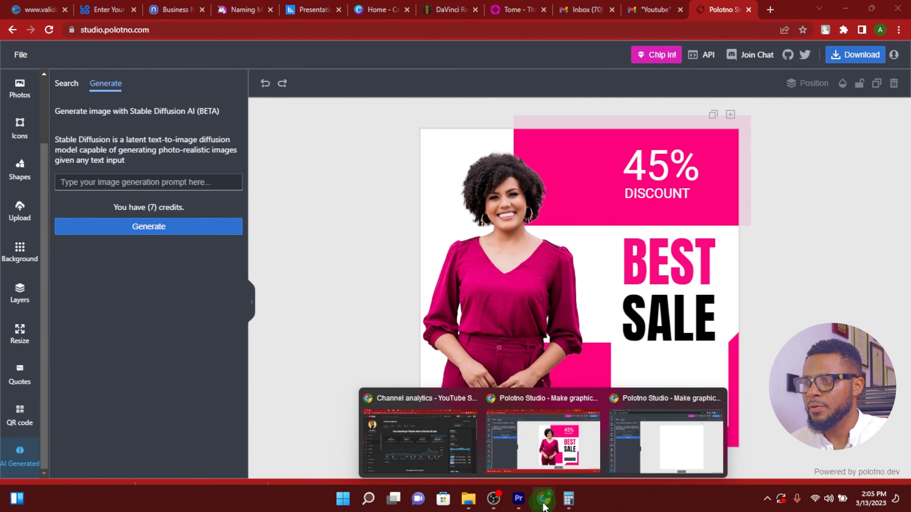
pyautogui.click(664, 457)
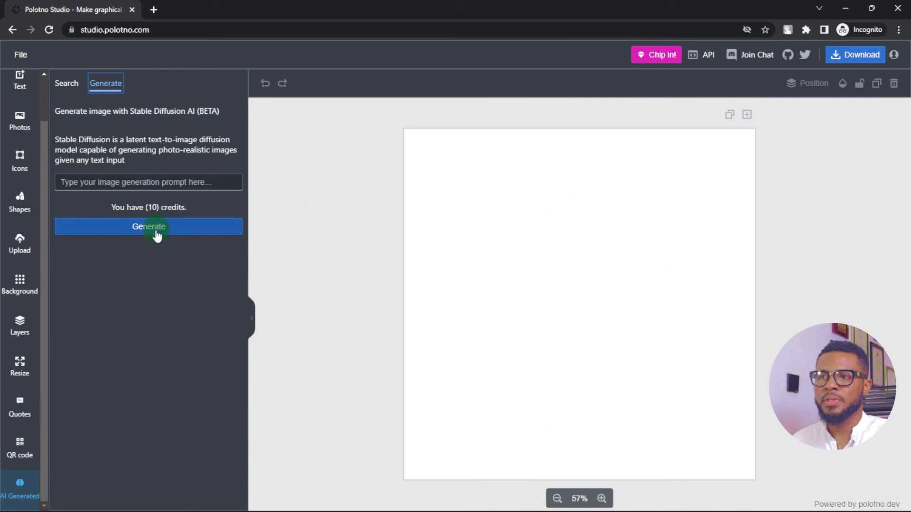